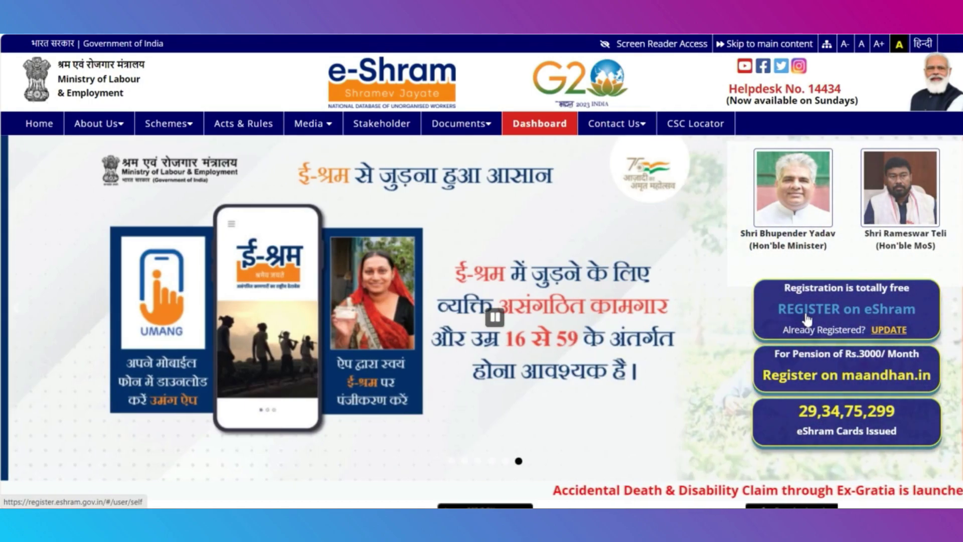
Start self-registration, request an OTP for the mobile number and submit the received code.
left_click(807, 319)
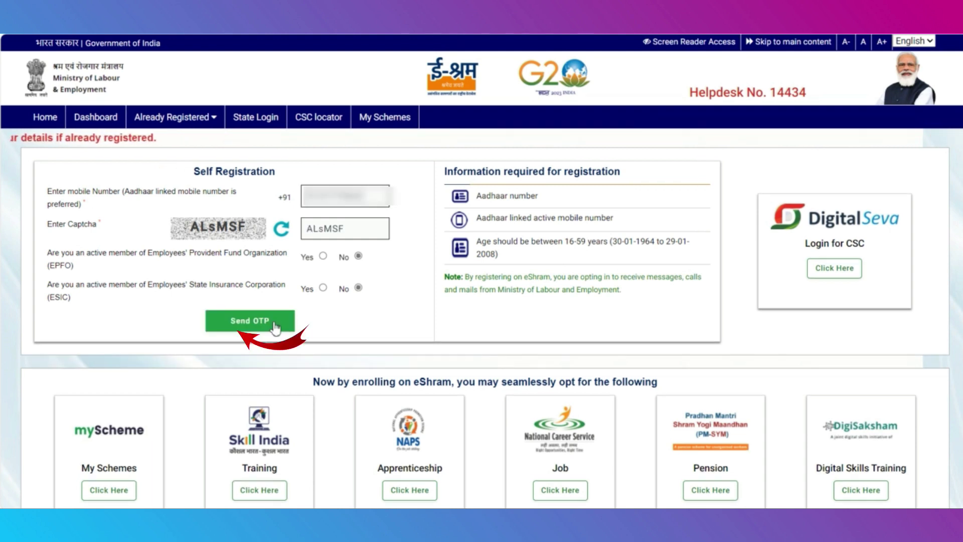
left_click(275, 328)
left_click(207, 233)
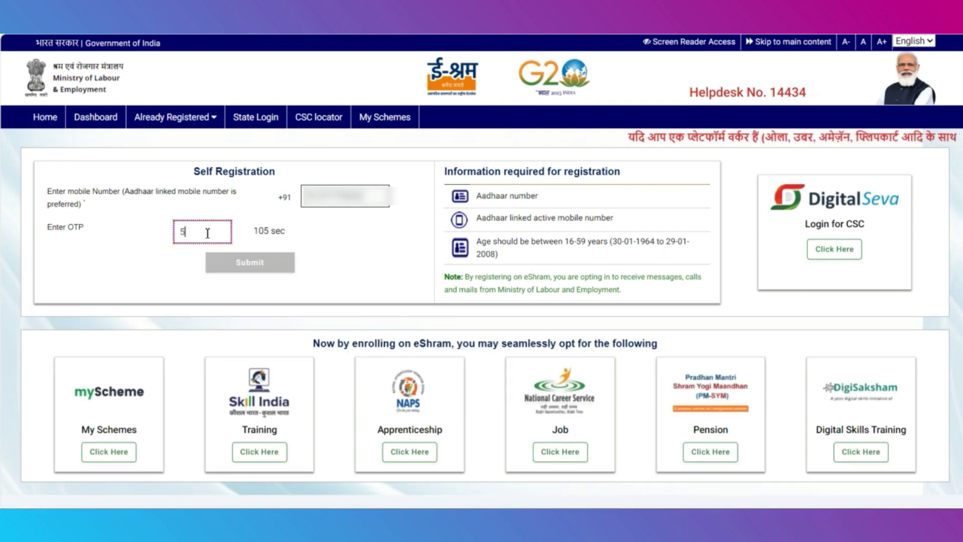
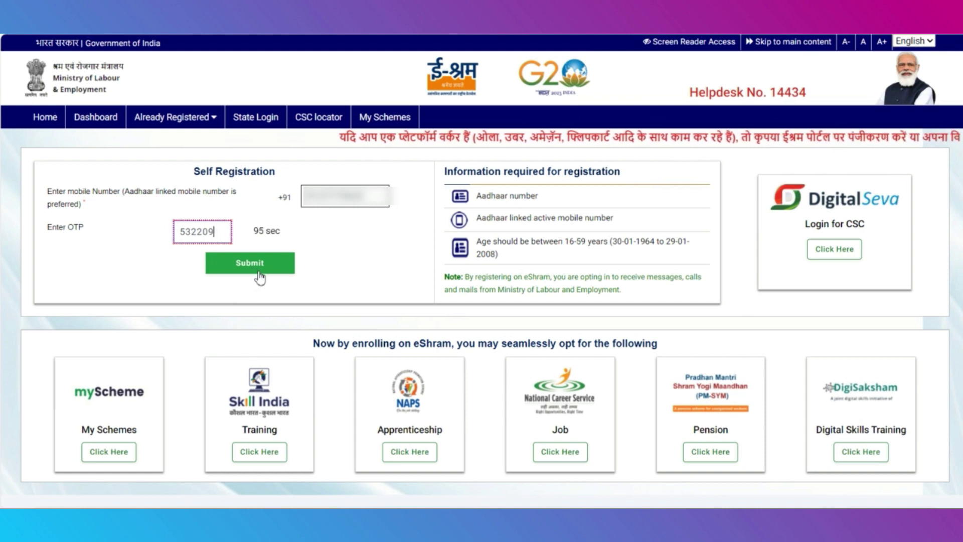
left_click(255, 273)
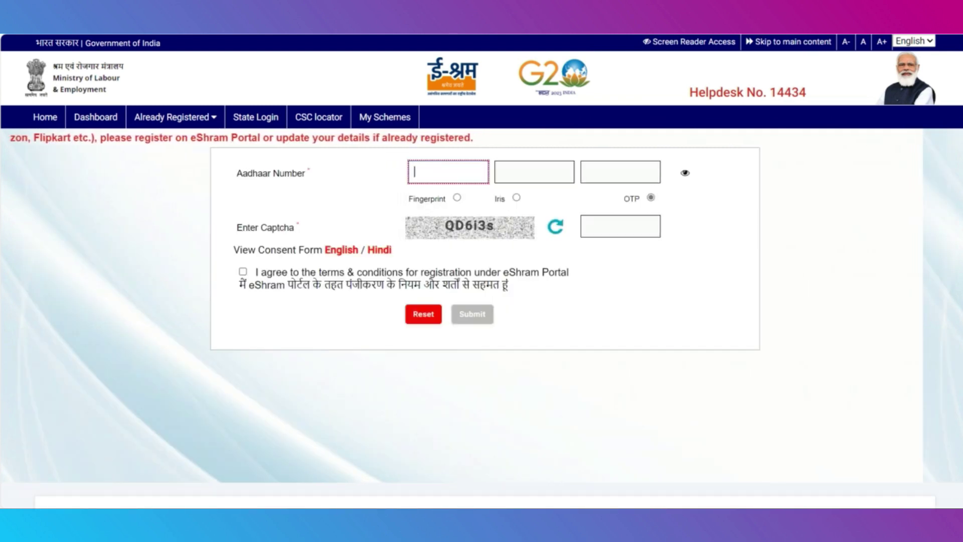
Submit the Aadhaar number with captcha and accepted terms, then validate the Aadhaar OTP.
type("••••••••")
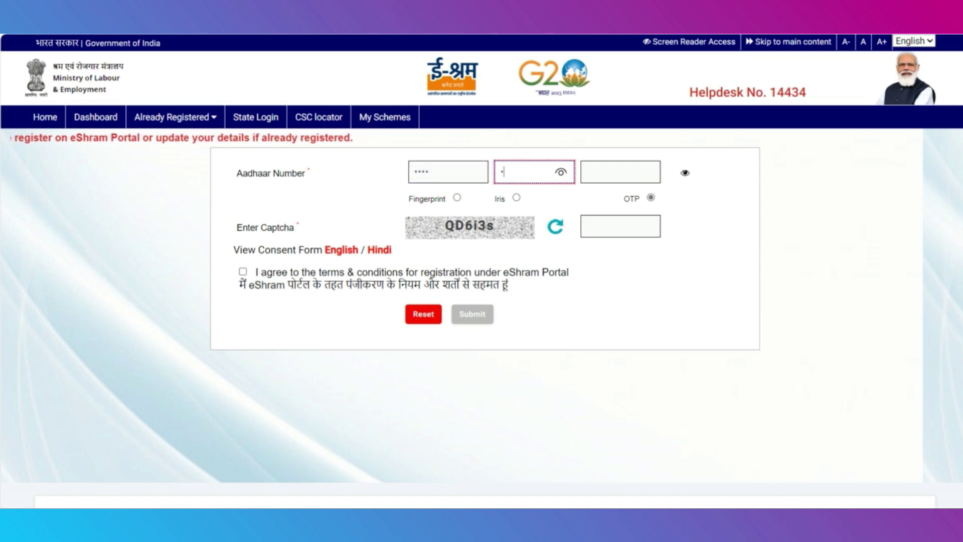
type("••••")
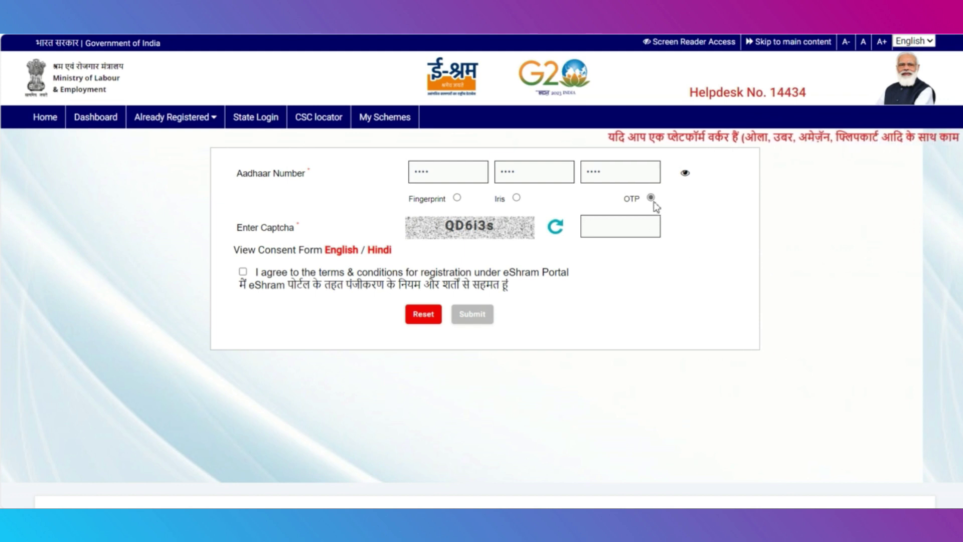
key("Tab")
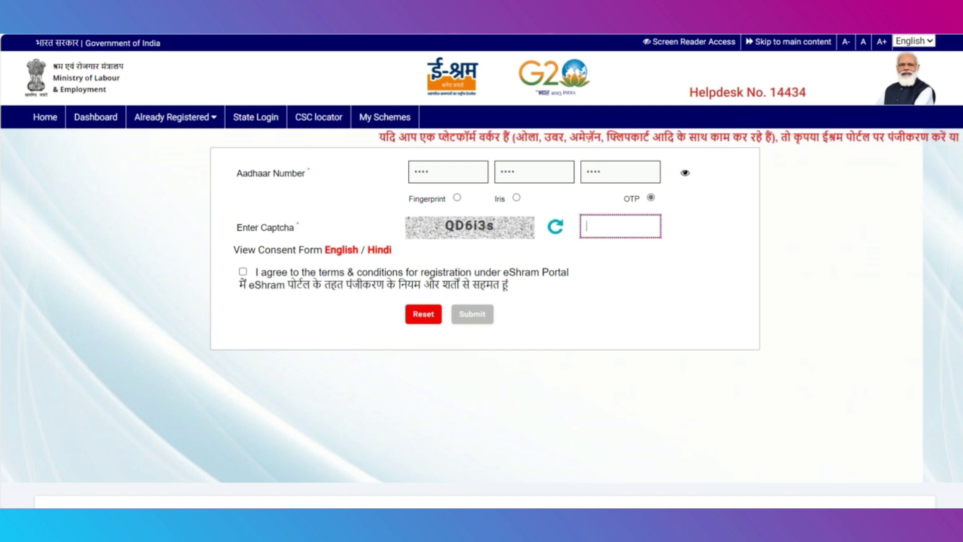
type("QD6")
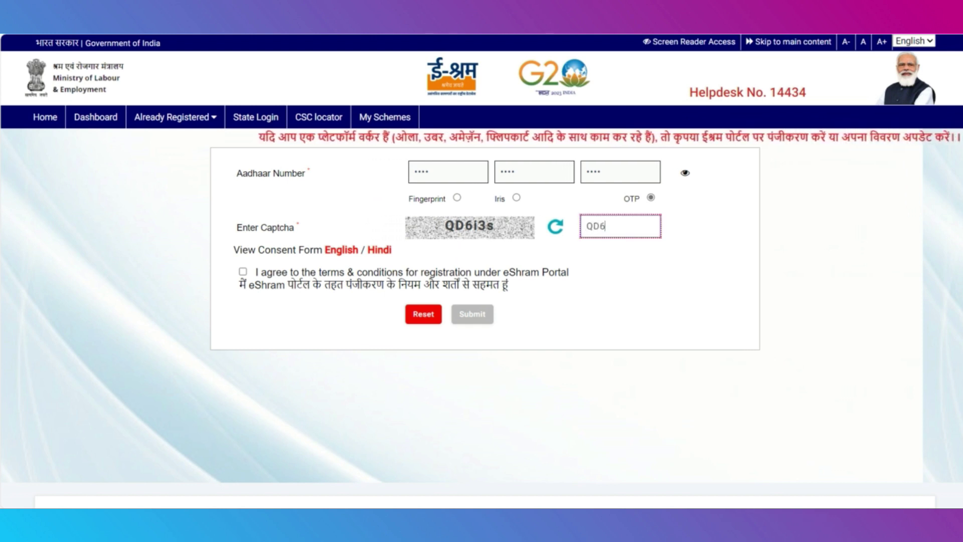
type("i3s")
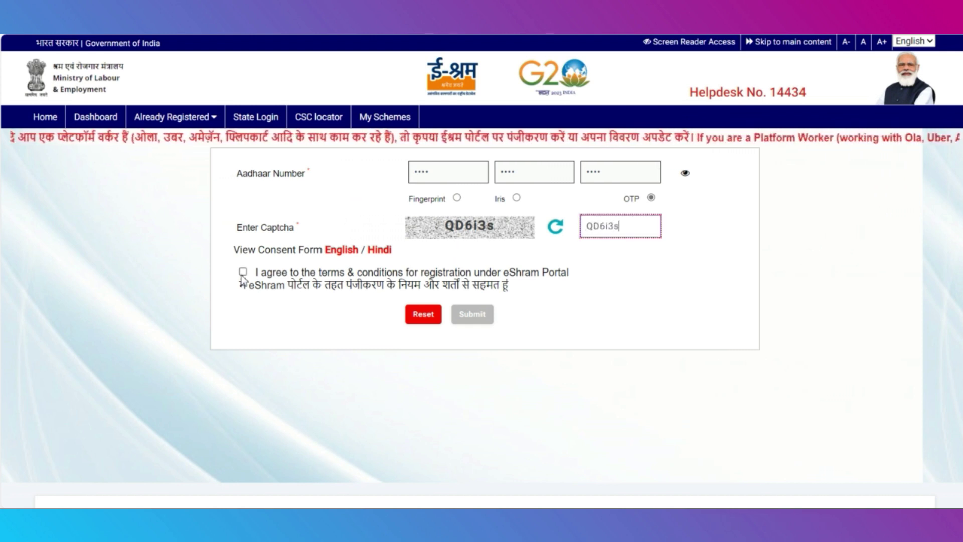
left_click(242, 271)
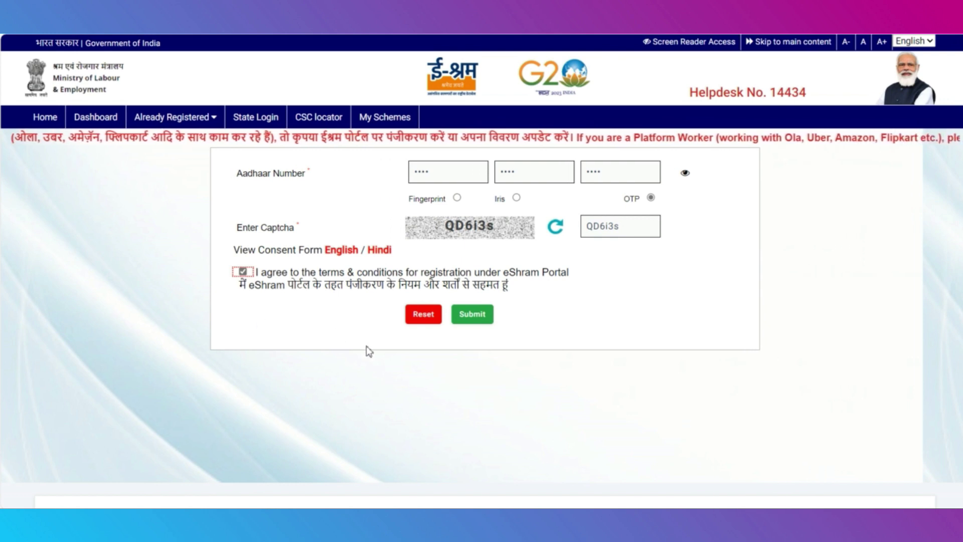
left_click(487, 316)
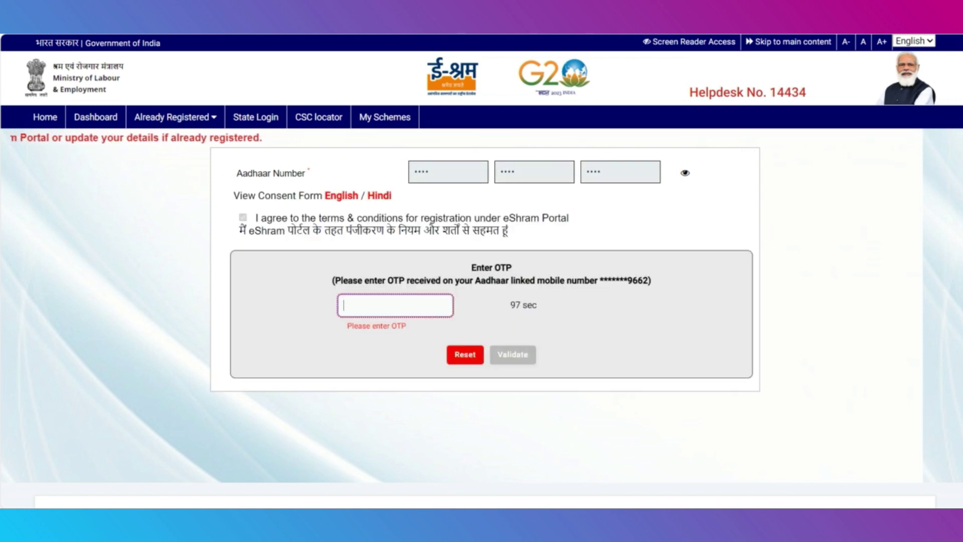
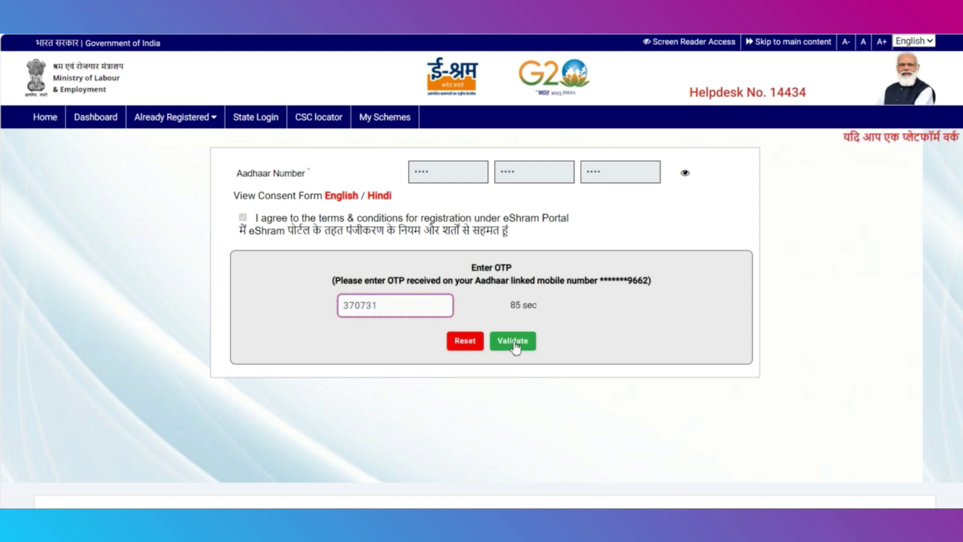
left_click(515, 346)
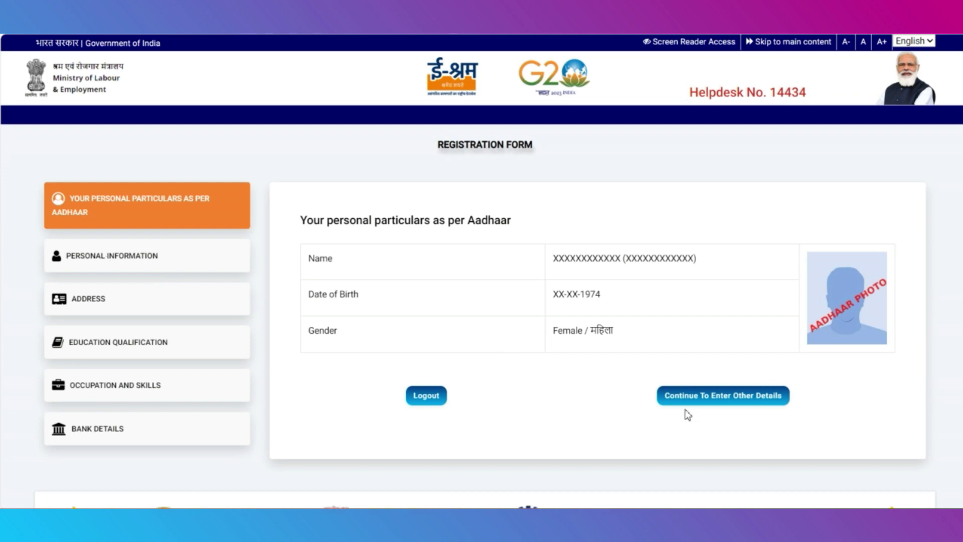
Continue from the Aadhaar particulars to the Personal Information step.
left_click(717, 401)
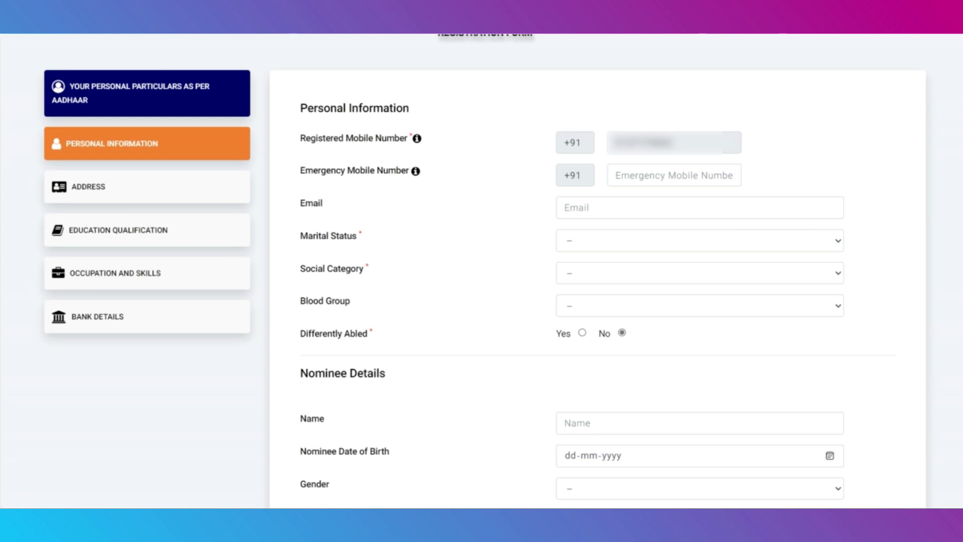
Set marital status to Married and enter the husband's name.
left_click(819, 242)
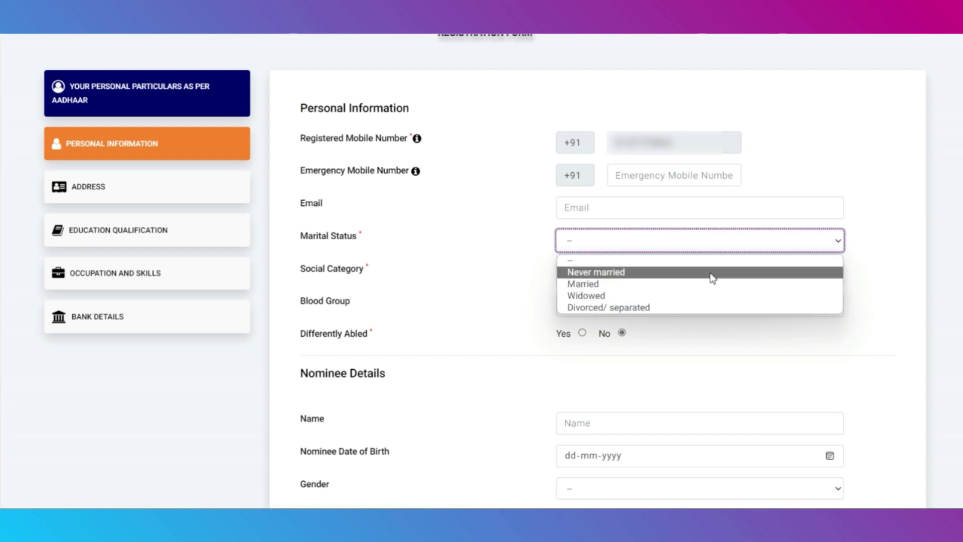
left_click(711, 284)
left_click(788, 268)
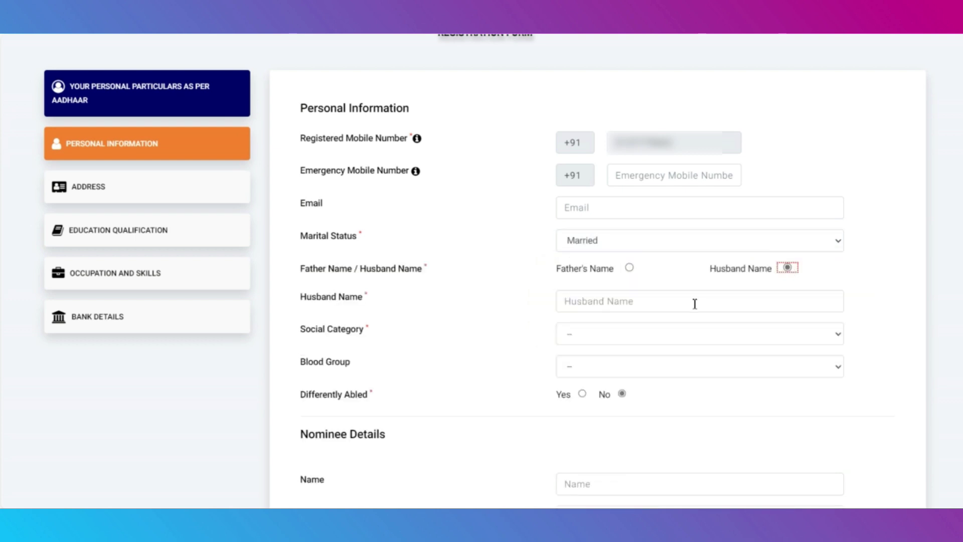
left_click(639, 302)
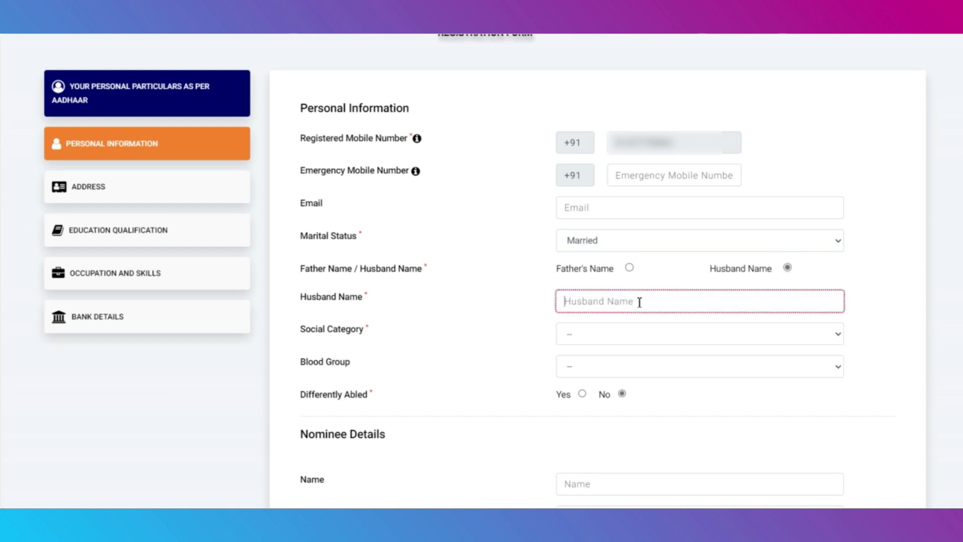
Choose General category and B+ blood group, then save personal information.
left_click(836, 340)
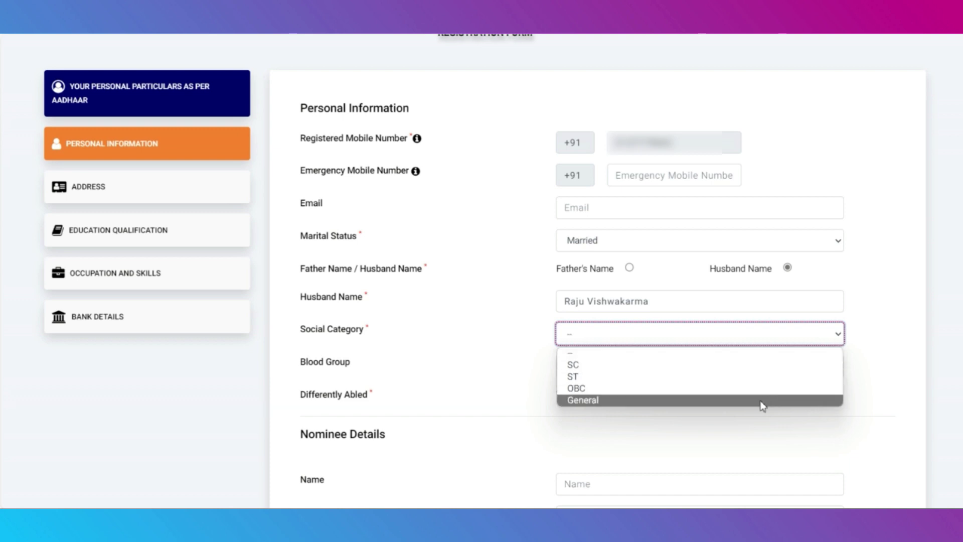
left_click(762, 400)
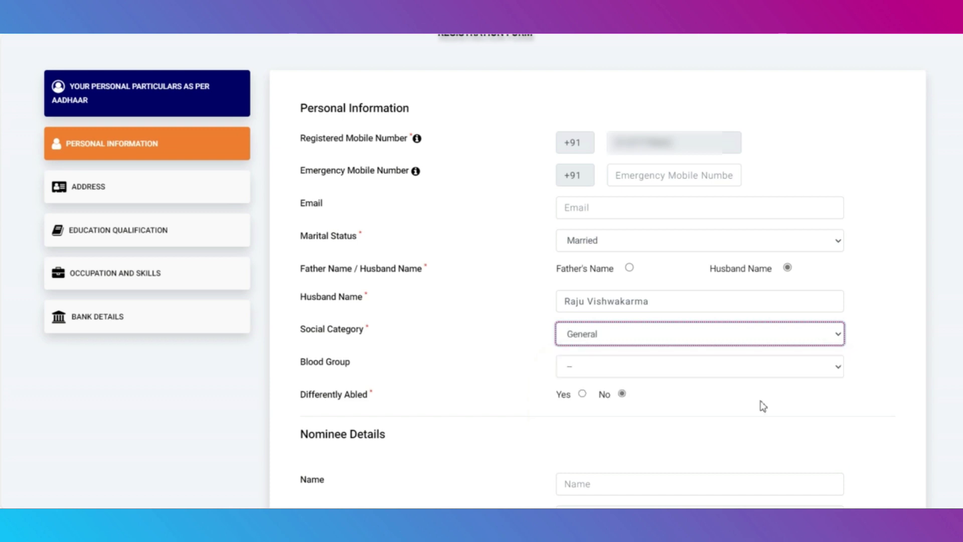
left_click(787, 372)
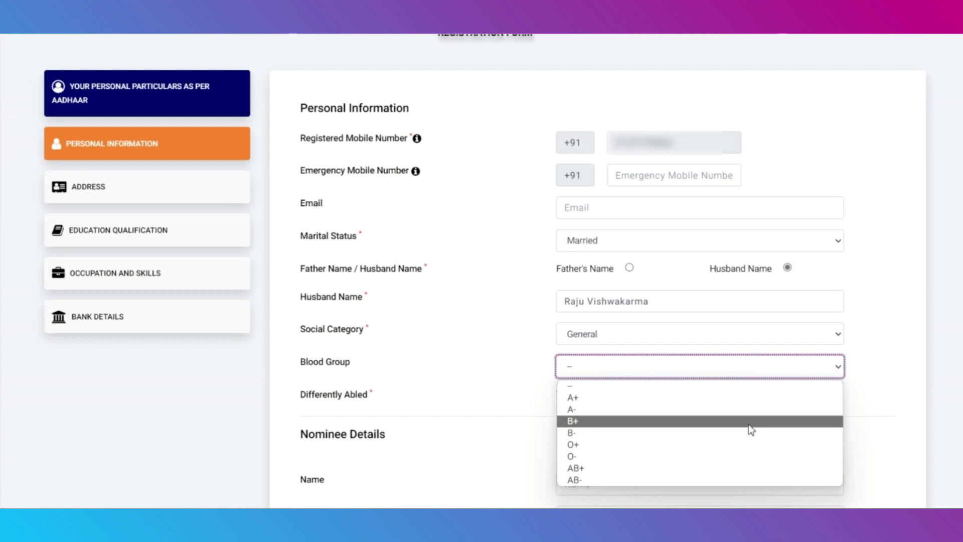
left_click(751, 422)
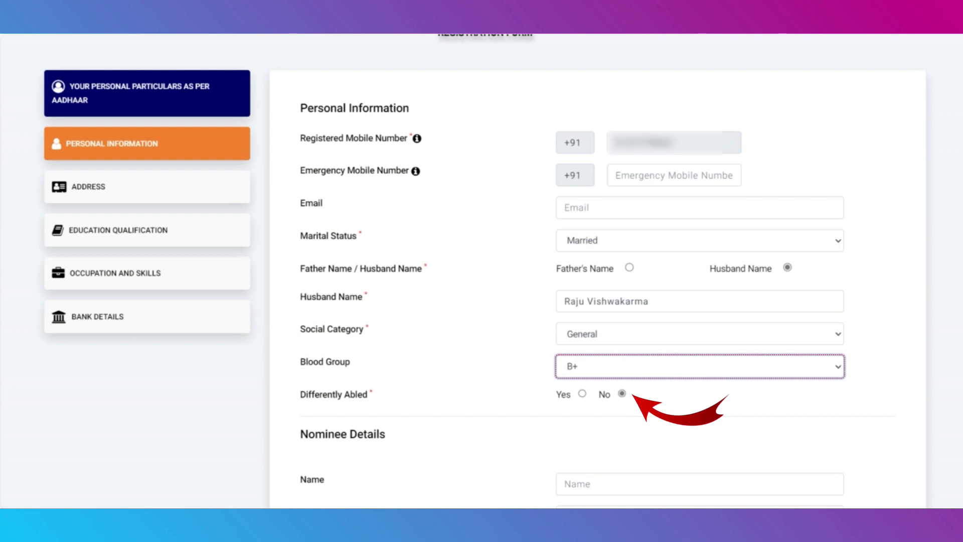
scroll(481, 271, "down", 6)
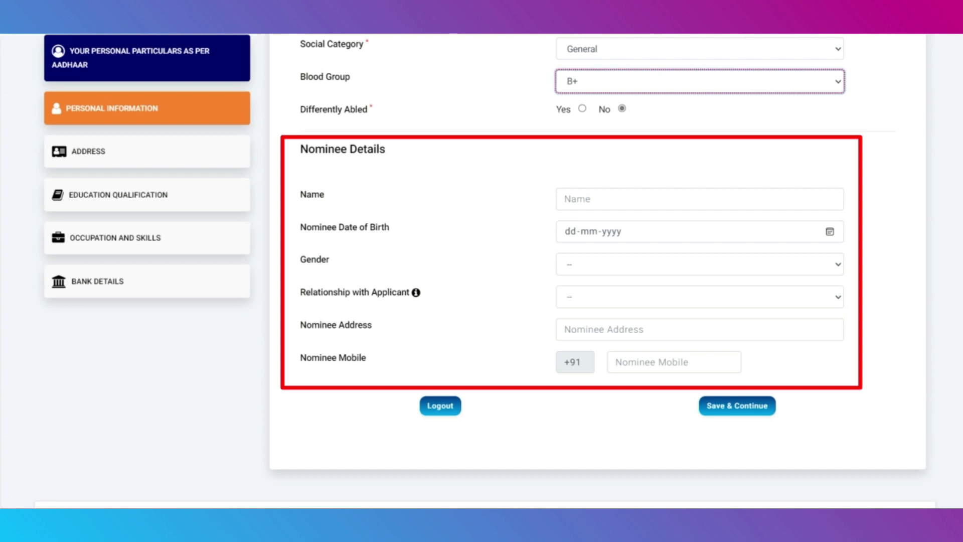
left_click(753, 410)
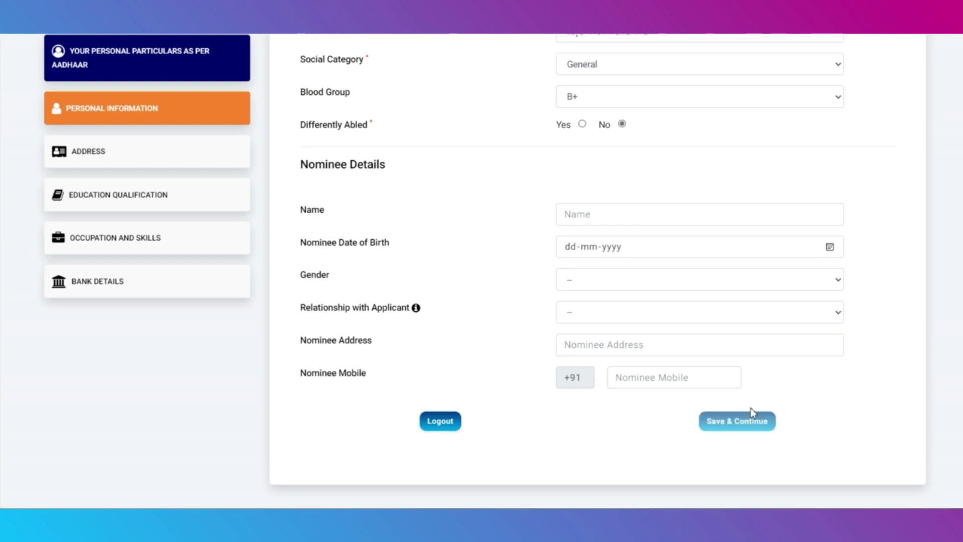
scroll(752, 409, "down", 2)
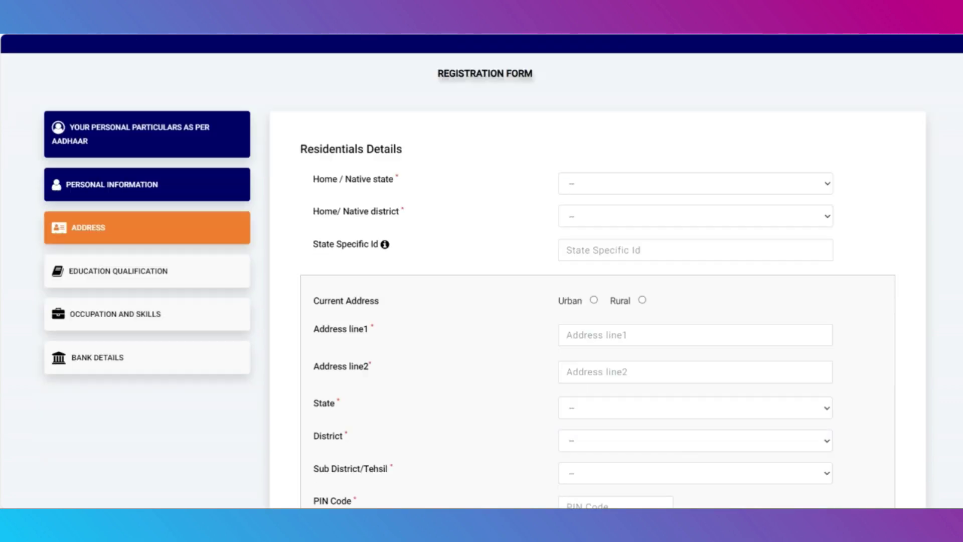
Select MAHARASHTRA as the home/native state.
left_click(826, 190)
scroll(773, 251, "down", 4)
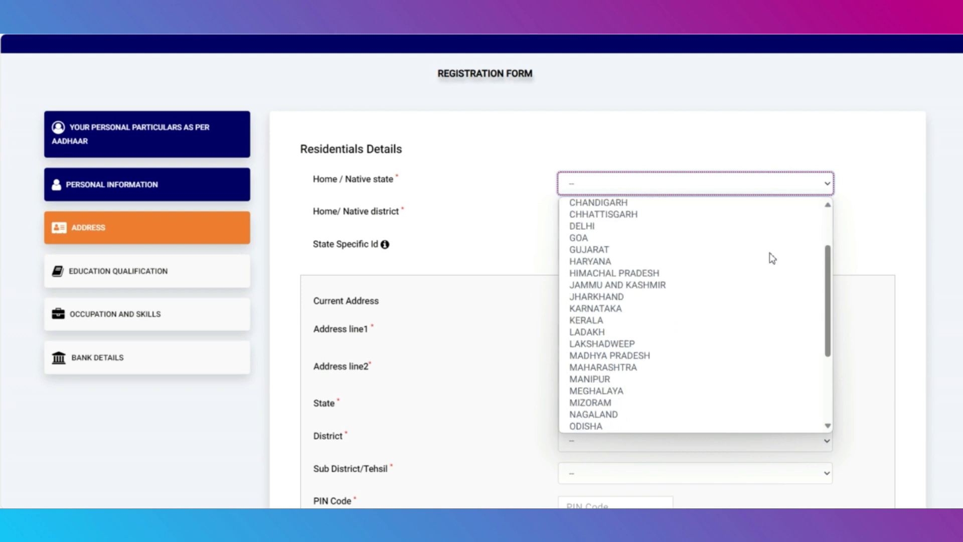
scroll(770, 256, "down", 1)
scroll(770, 258, "up", 5)
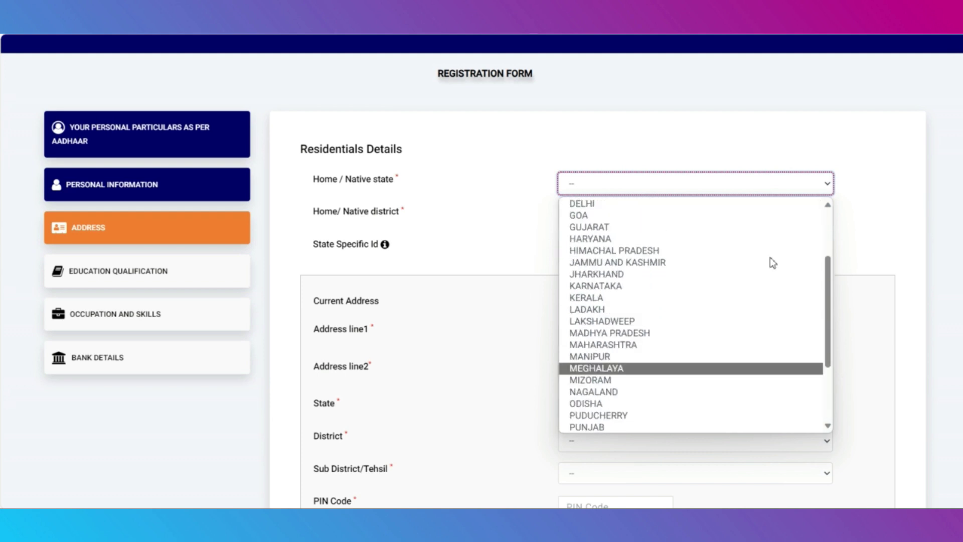
scroll(735, 288, "down", 1)
scroll(732, 291, "down", 1)
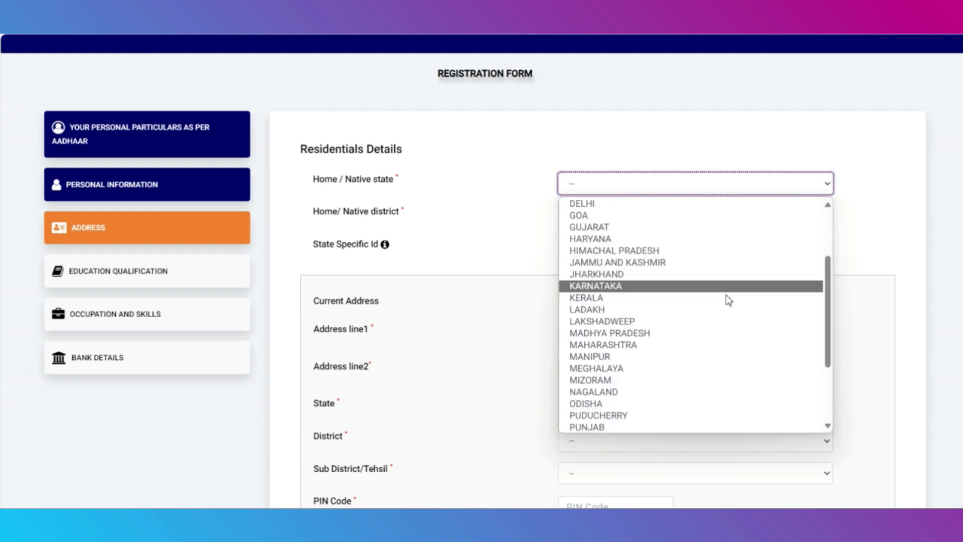
left_click(685, 343)
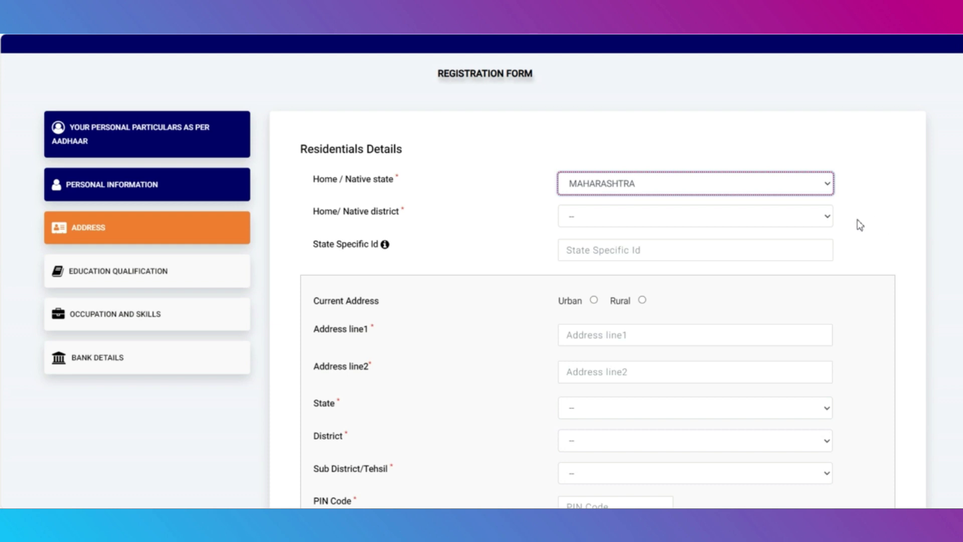
Select THANE as the home/native district.
left_click(828, 223)
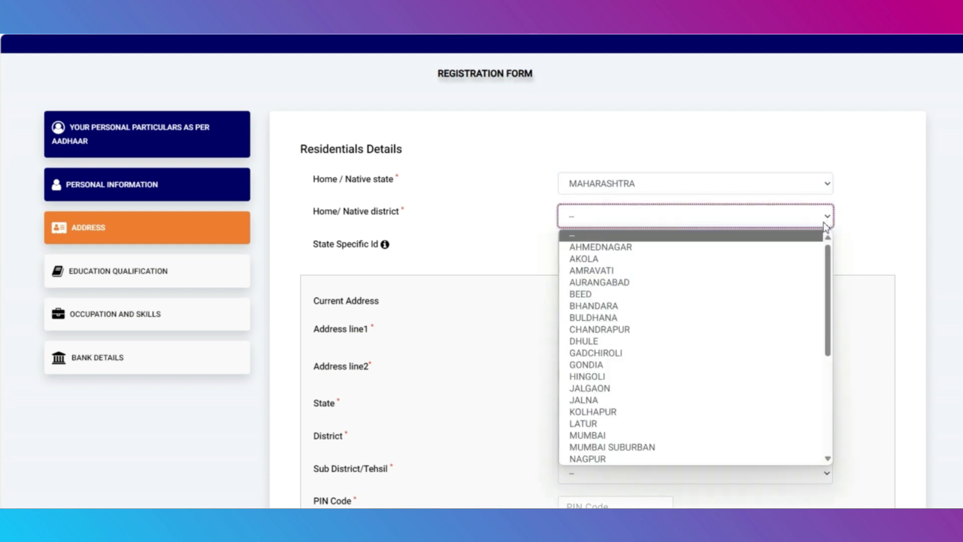
scroll(761, 286, "down", 5)
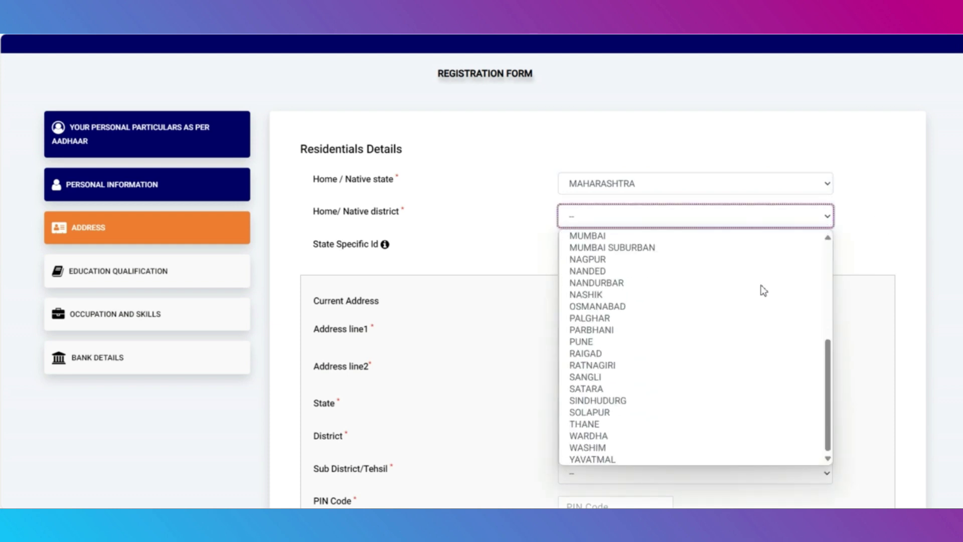
scroll(763, 291, "up", 3)
scroll(764, 290, "down", 3)
left_click(639, 427)
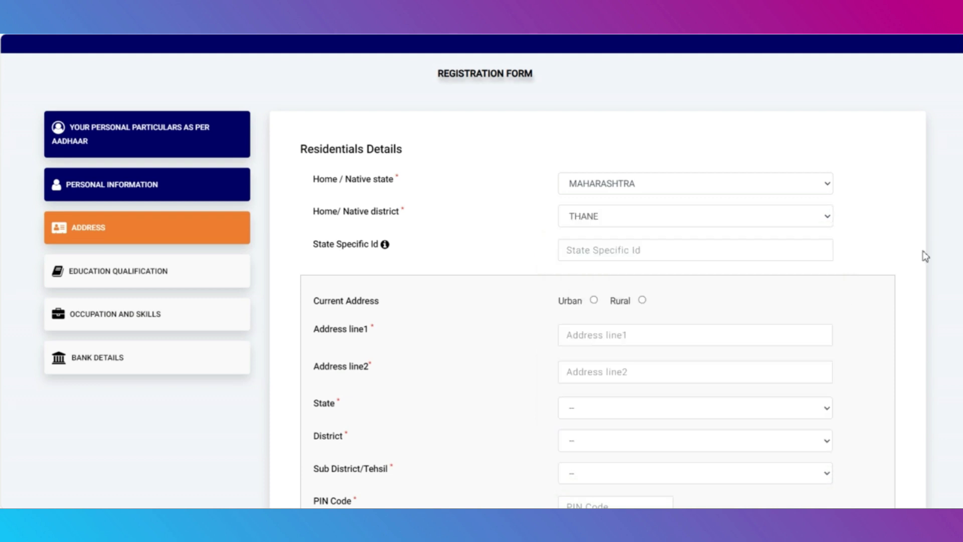
scroll(926, 256, "down", 3)
scroll(926, 256, "up", 1)
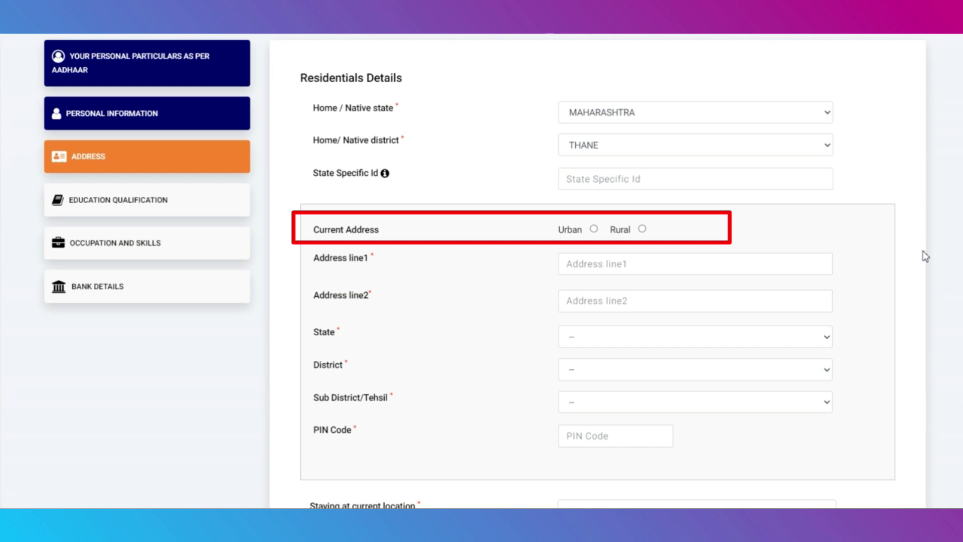
Mark the current address Urban with MAHARASHTRA, THANE, sub-district Kalyan and city mumbai.
left_click(594, 230)
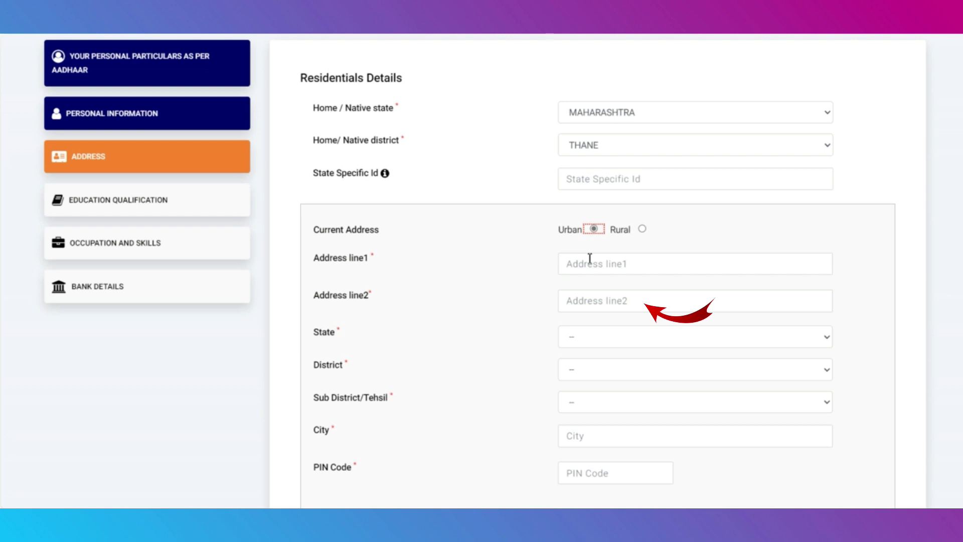
left_click(826, 337)
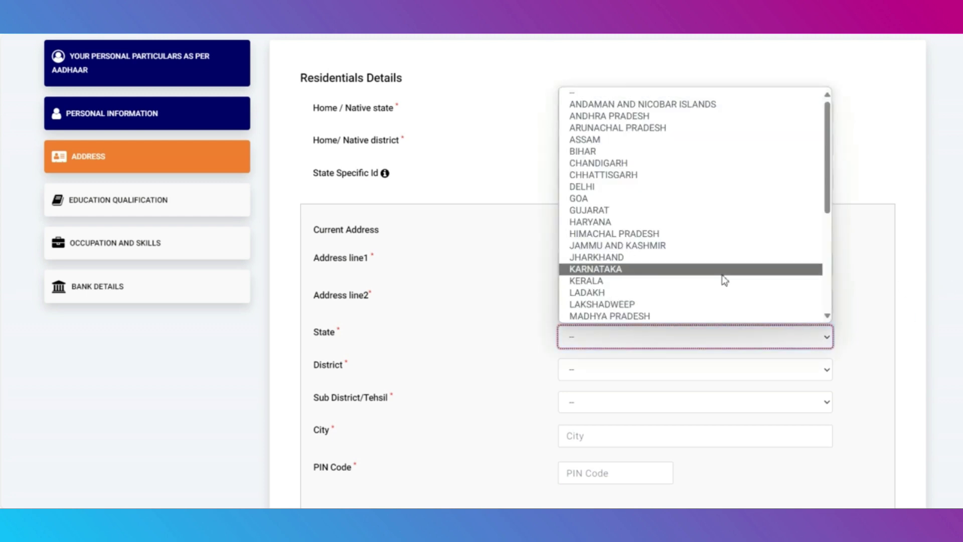
scroll(725, 280, "down", 4)
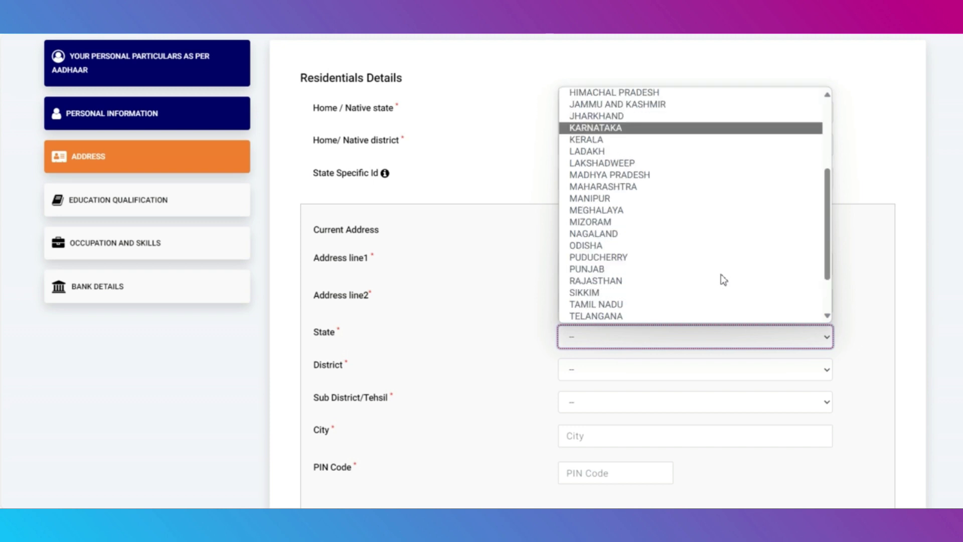
left_click(685, 188)
left_click(827, 371)
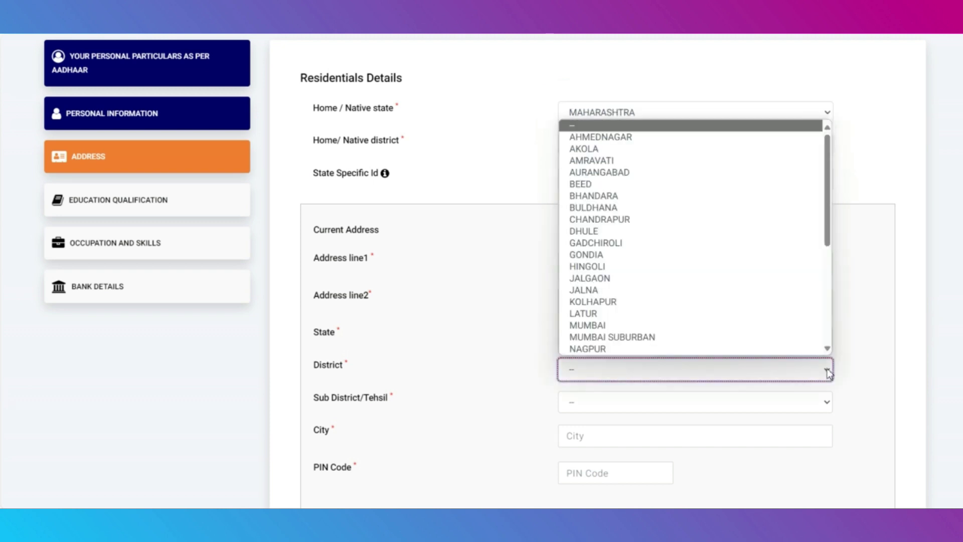
scroll(777, 263, "down", 5)
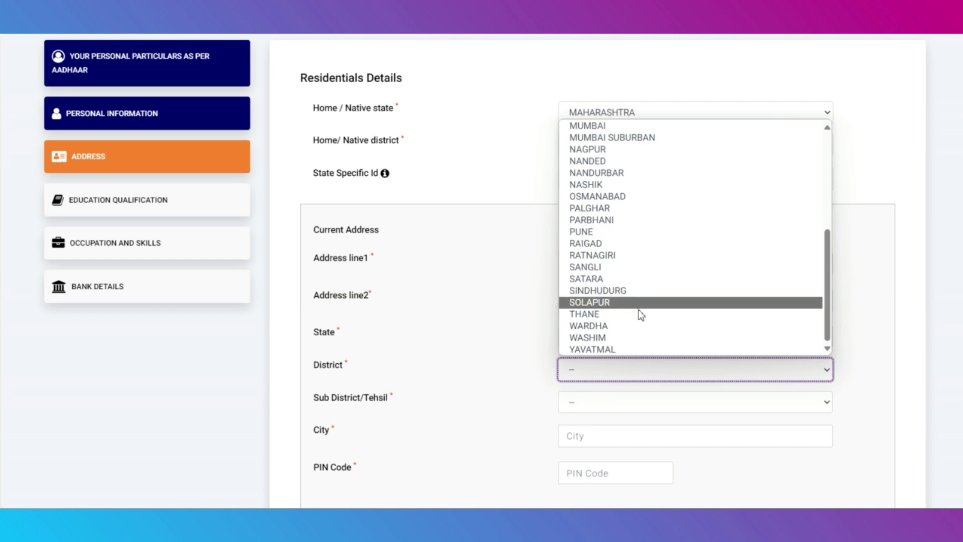
left_click(638, 314)
left_click(827, 404)
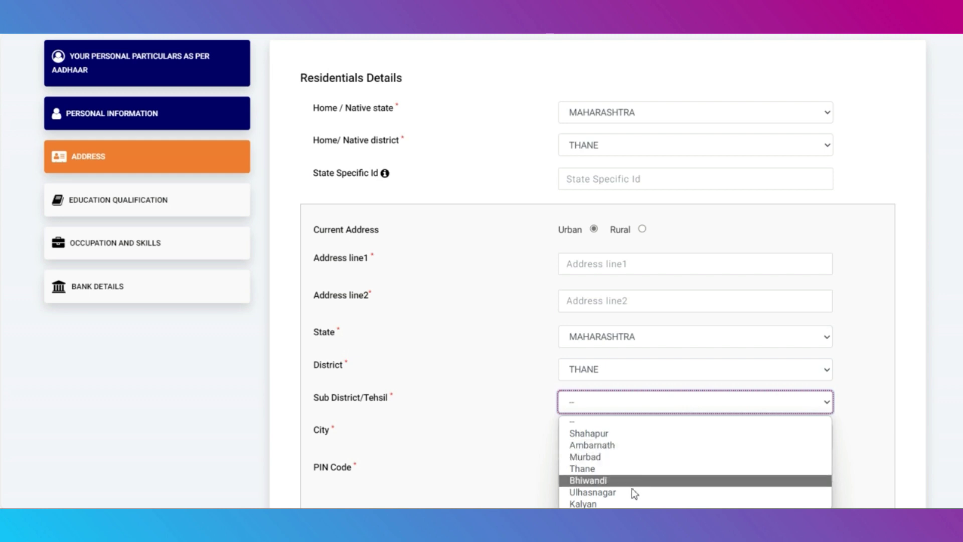
left_click(634, 503)
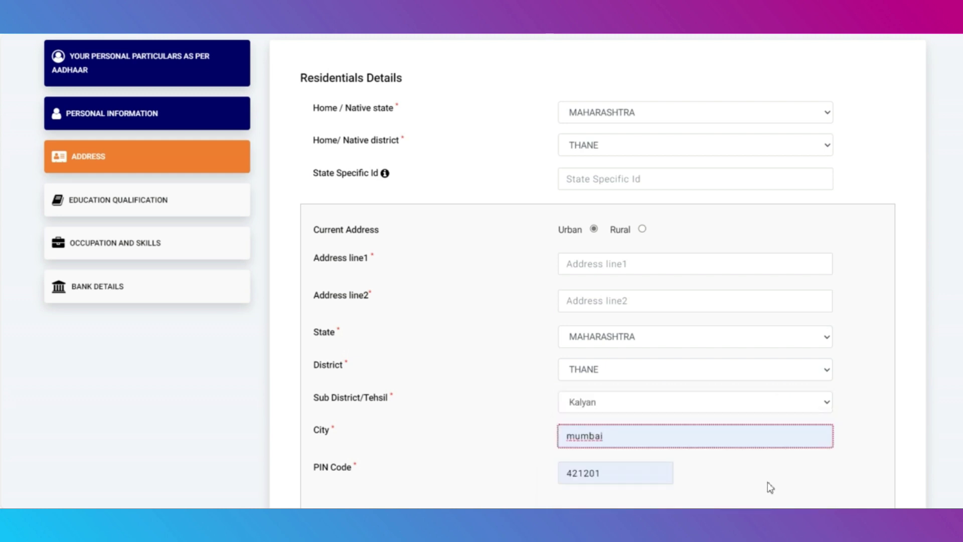
left_click(769, 485)
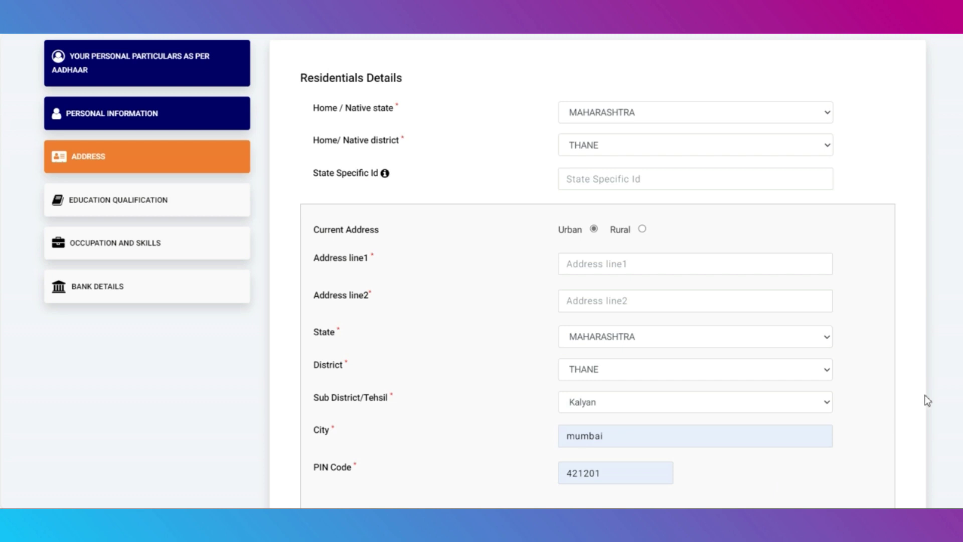
Record 20-25 years at the current location and mark the permanent address Urban.
scroll(833, 341, "down", 10)
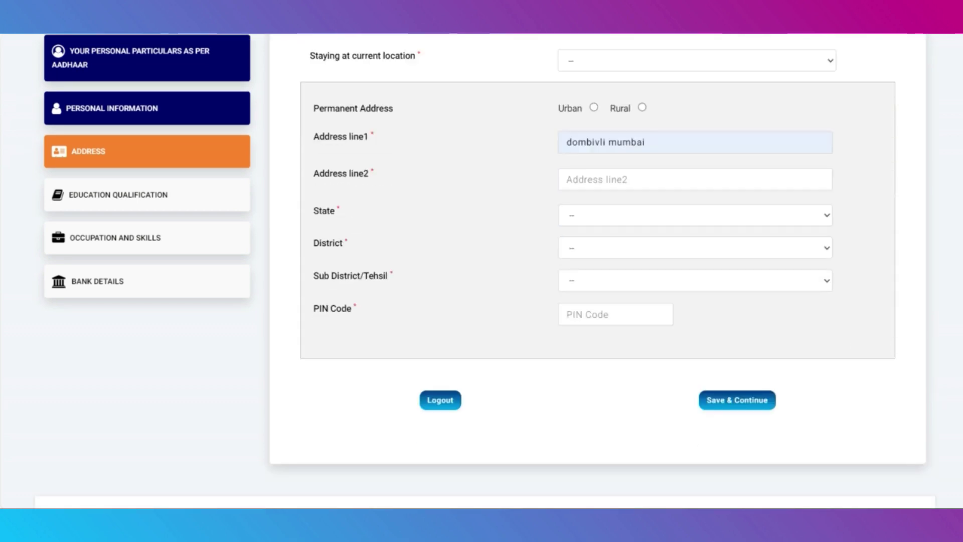
scroll(910, 301, "up", 2)
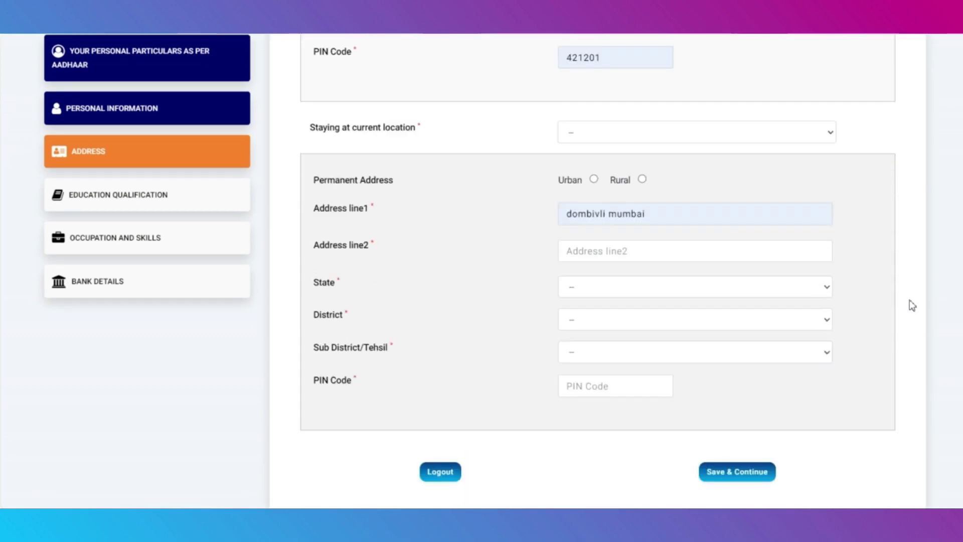
left_click(831, 134)
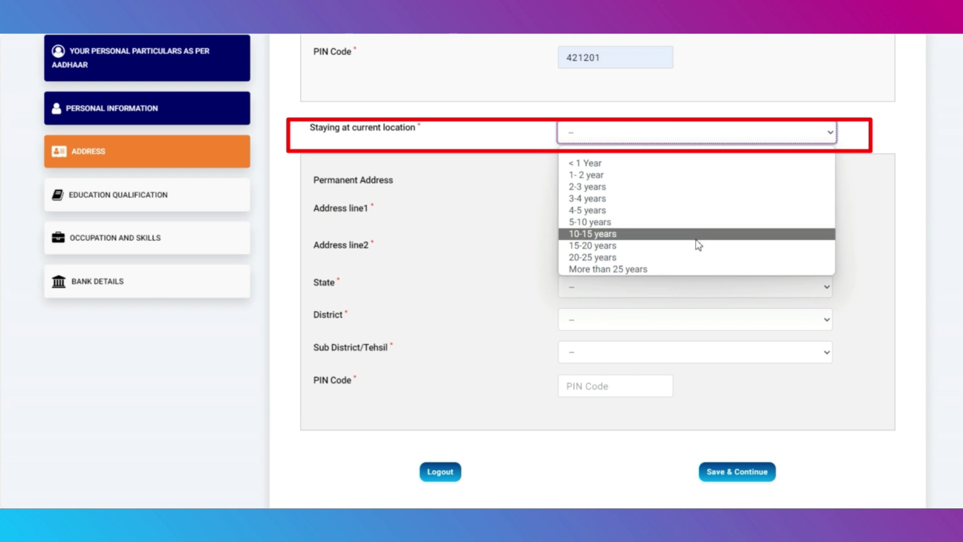
left_click(658, 256)
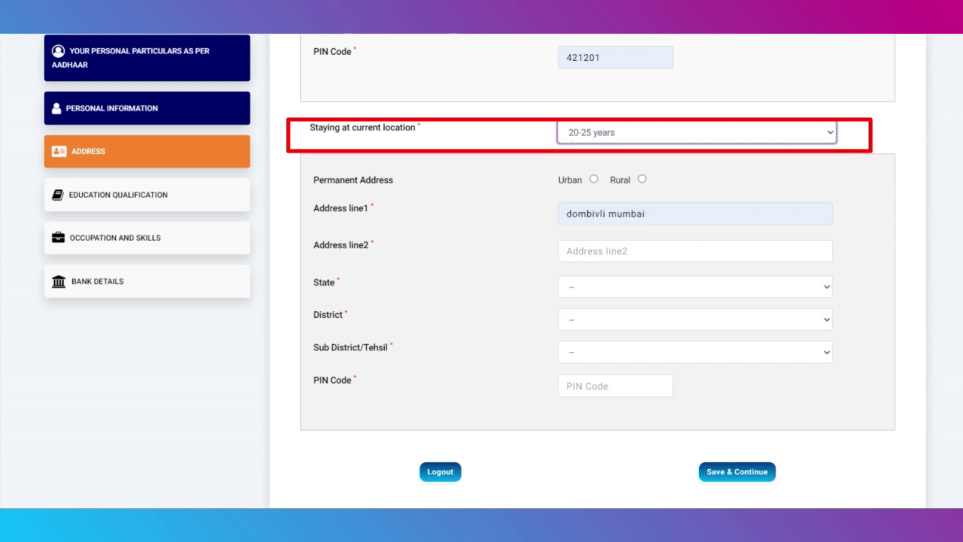
scroll(909, 226, "down", 1)
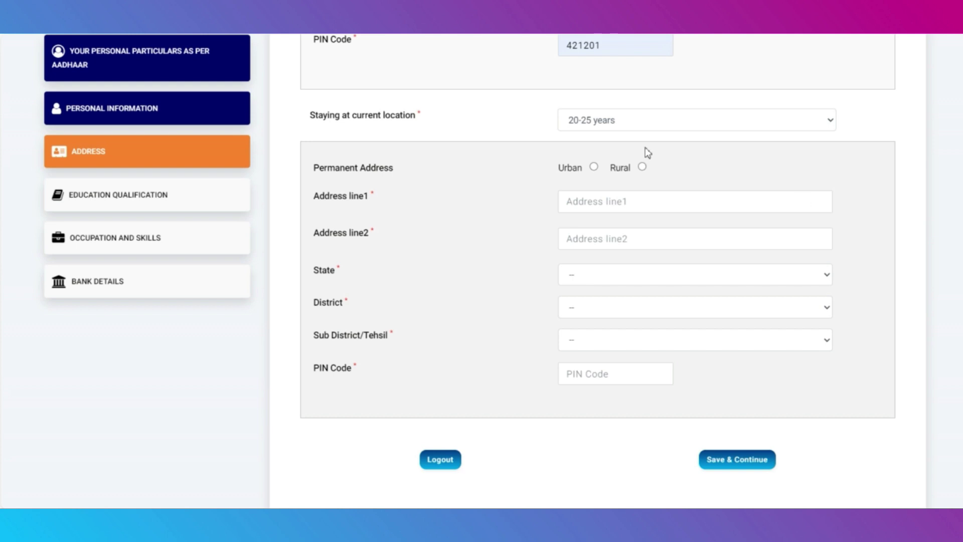
left_click(595, 168)
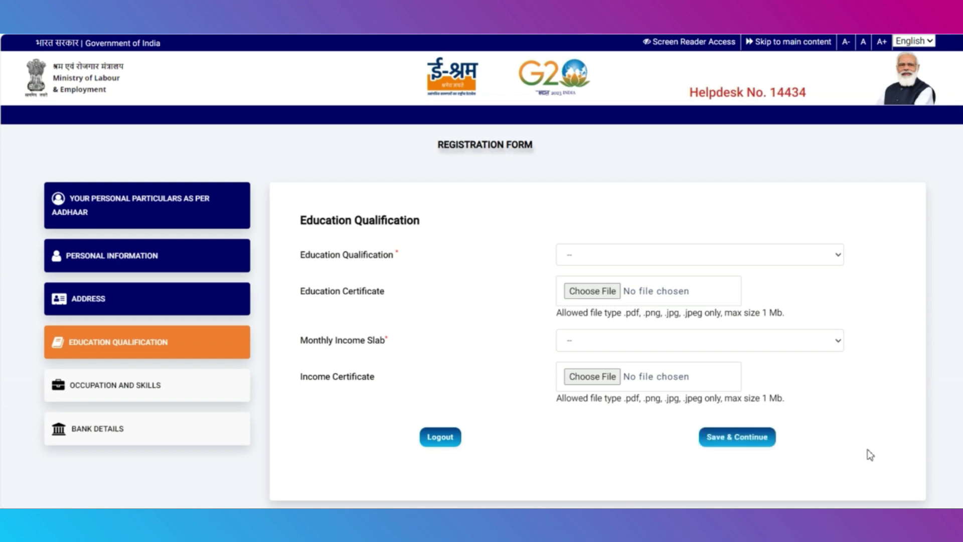
left_click(827, 256)
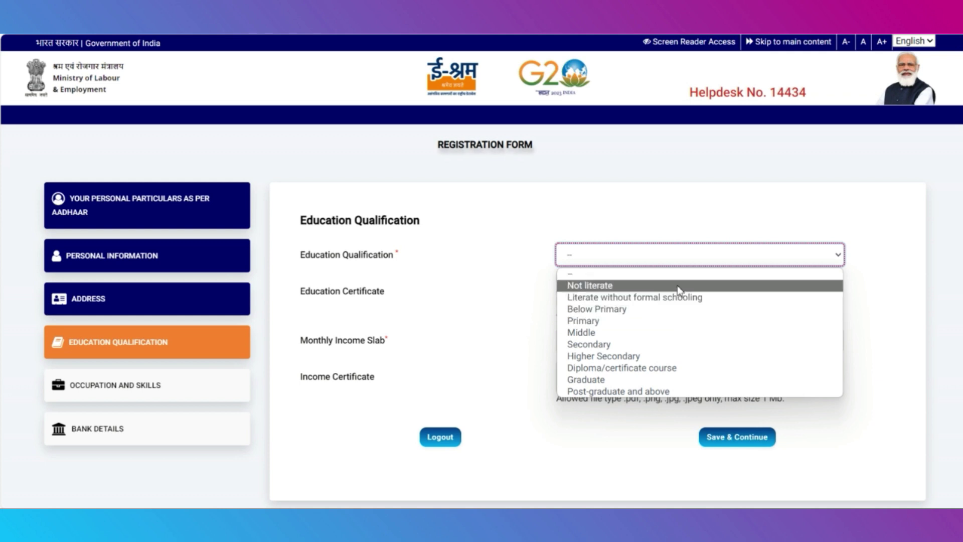
left_click(654, 381)
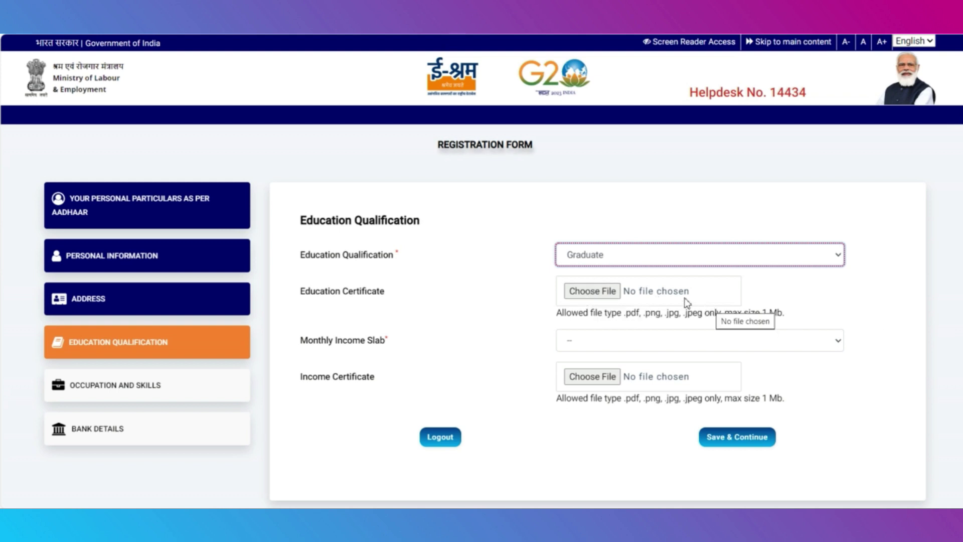
left_click(690, 340)
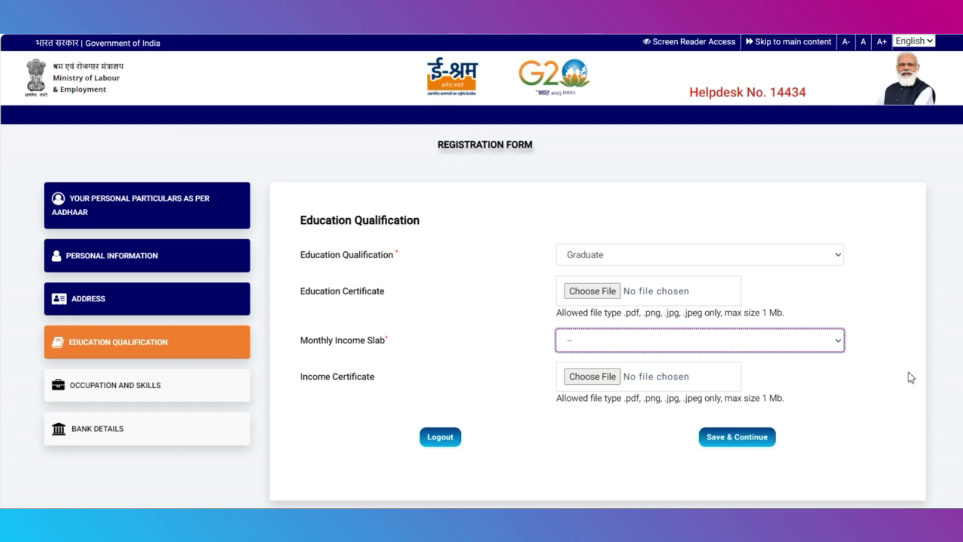
left_click(834, 346)
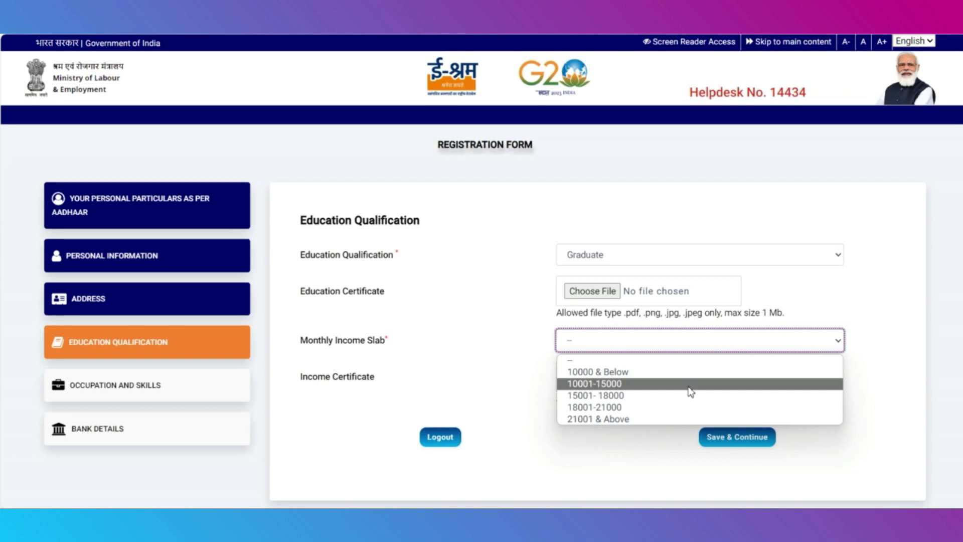
left_click(691, 384)
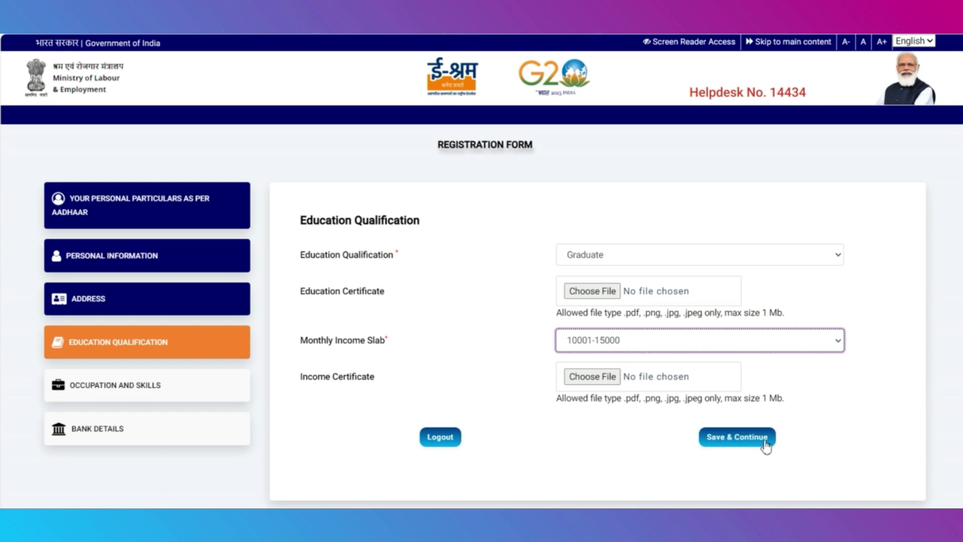
left_click(764, 441)
scroll(764, 441, "down", 3)
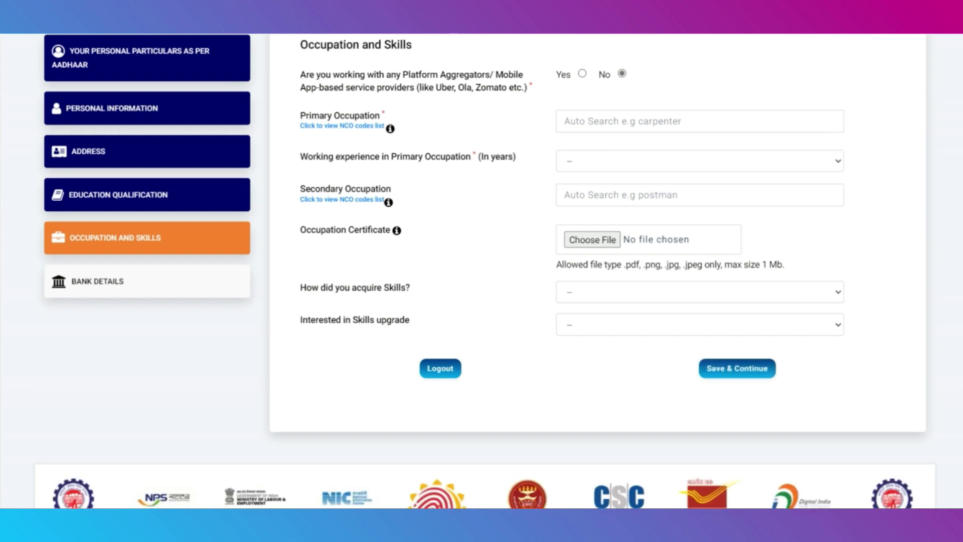
Search 'Car' and pick Customer Care Executive as the primary occupation.
scroll(597, 250, "up", 2)
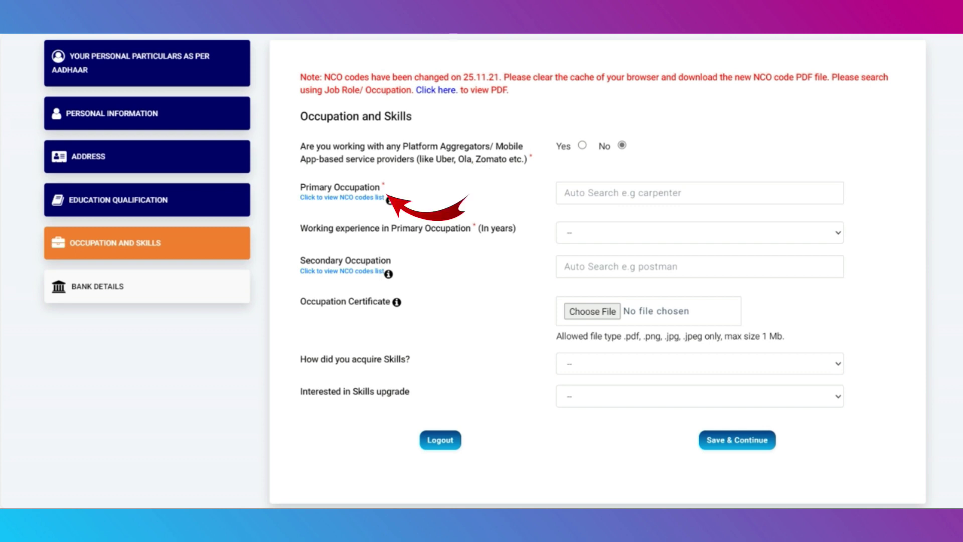
left_click(622, 187)
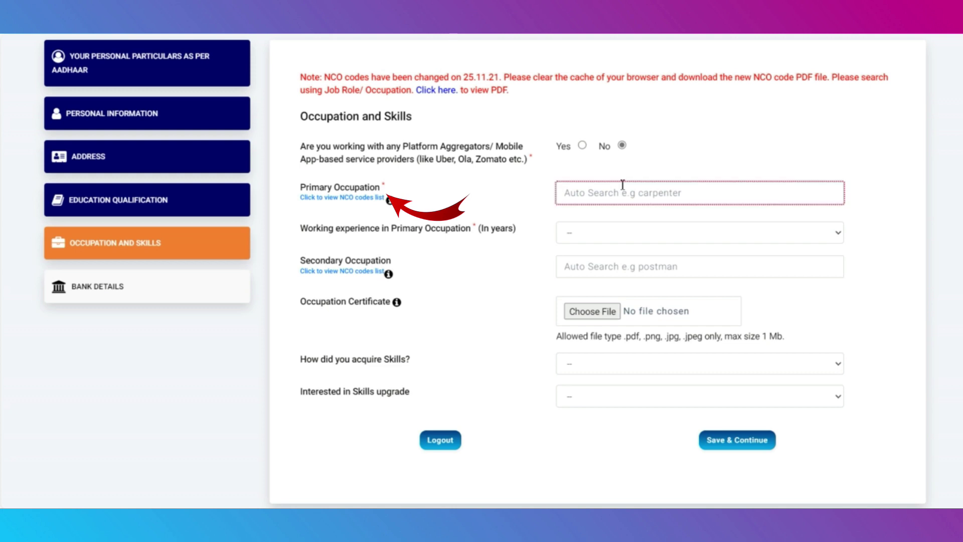
type("Car")
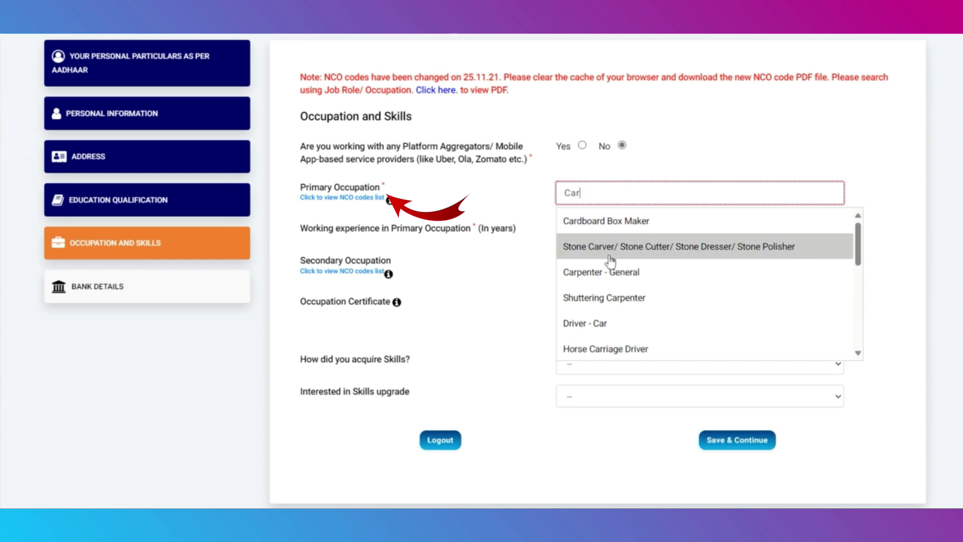
scroll(616, 321, "down", 1)
scroll(628, 322, "down", 1)
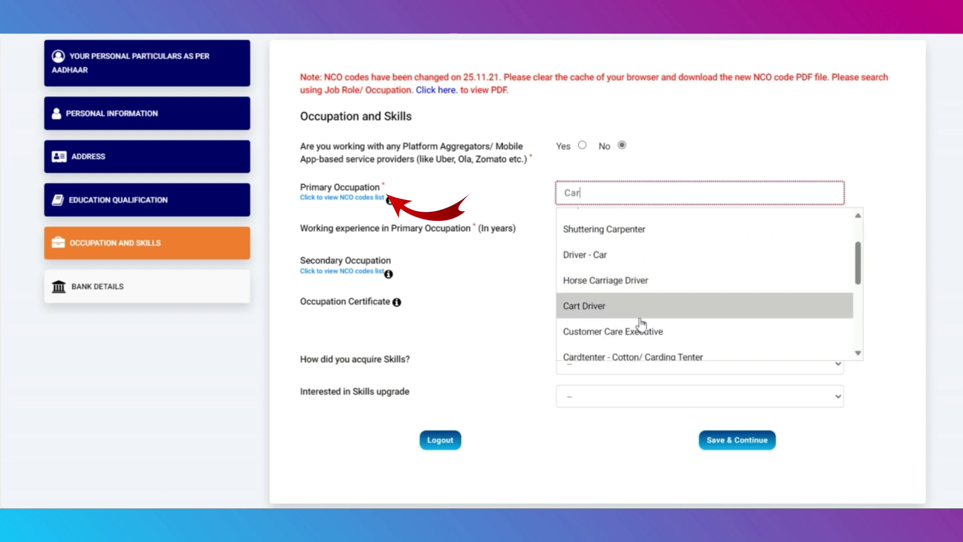
scroll(663, 329, "down", 1)
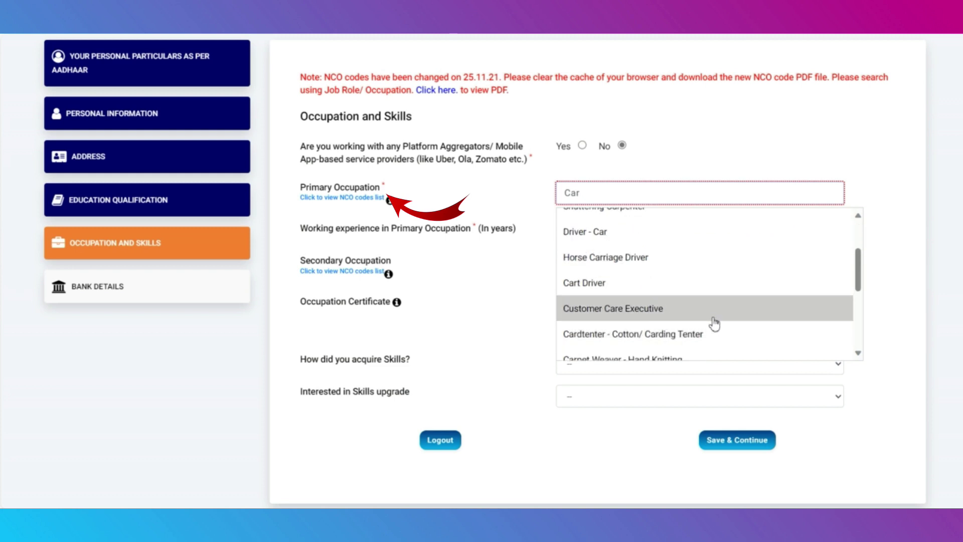
scroll(715, 323, "down", 5)
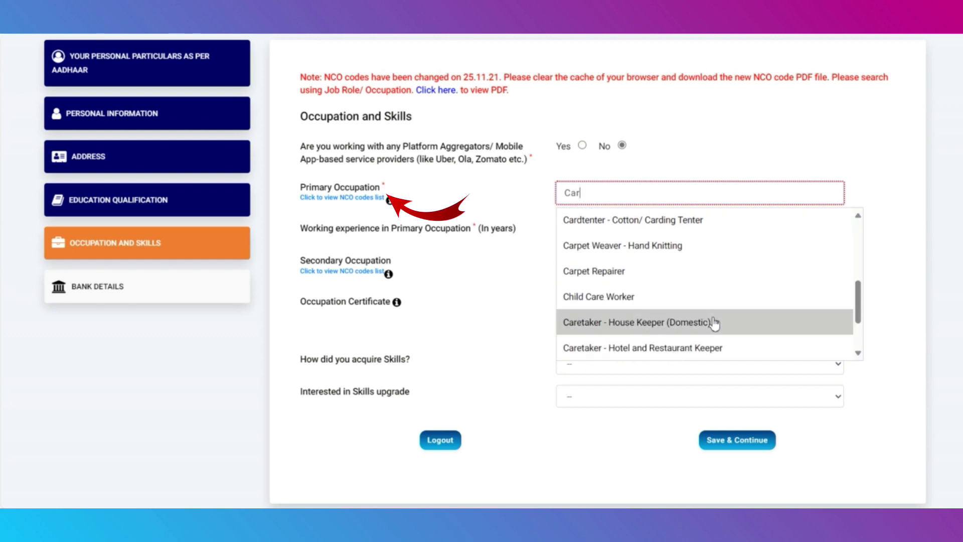
scroll(715, 324, "up", 3)
left_click(661, 241)
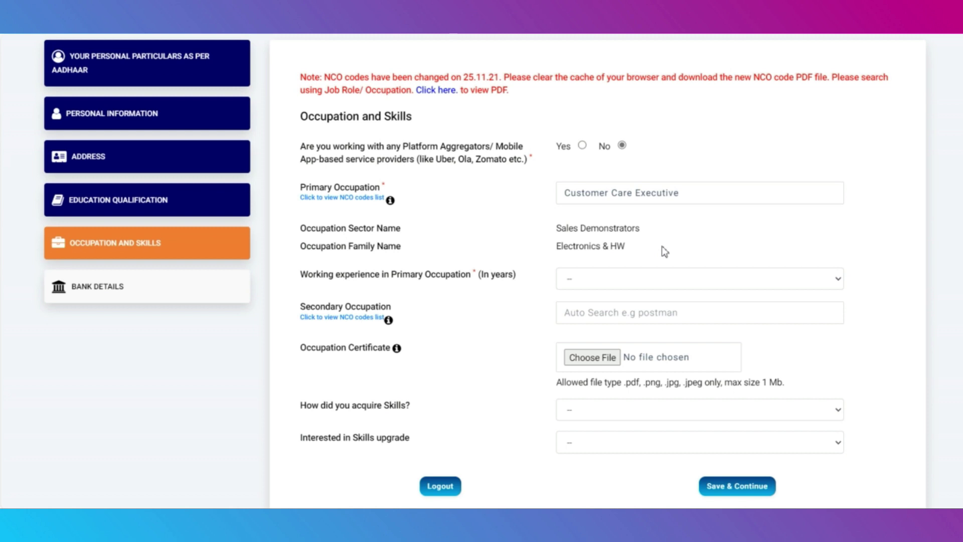
key("Return")
Choose 4 years from the Working experience dropdown.
left_click(834, 210)
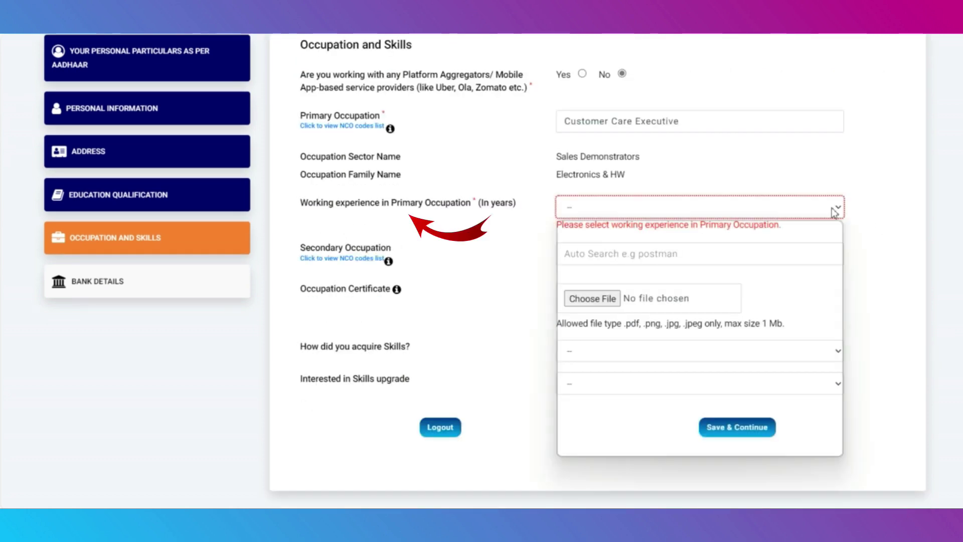
scroll(718, 283, "down", 2)
scroll(717, 284, "up", 2)
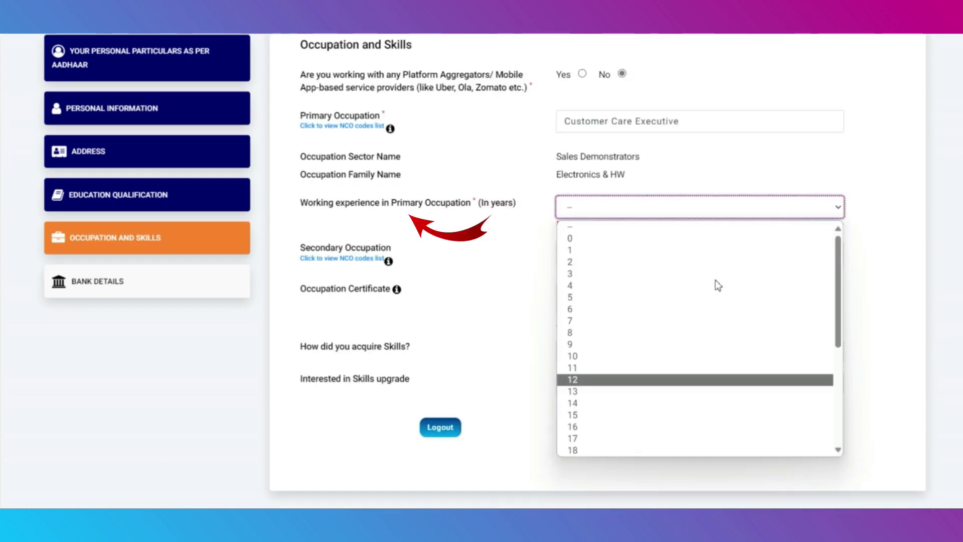
scroll(718, 285, "down", 1)
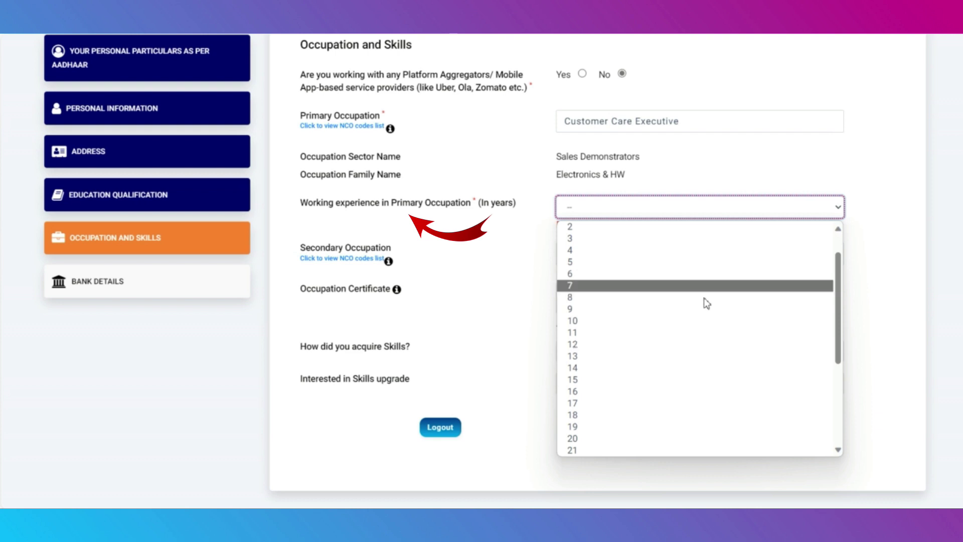
left_click(635, 251)
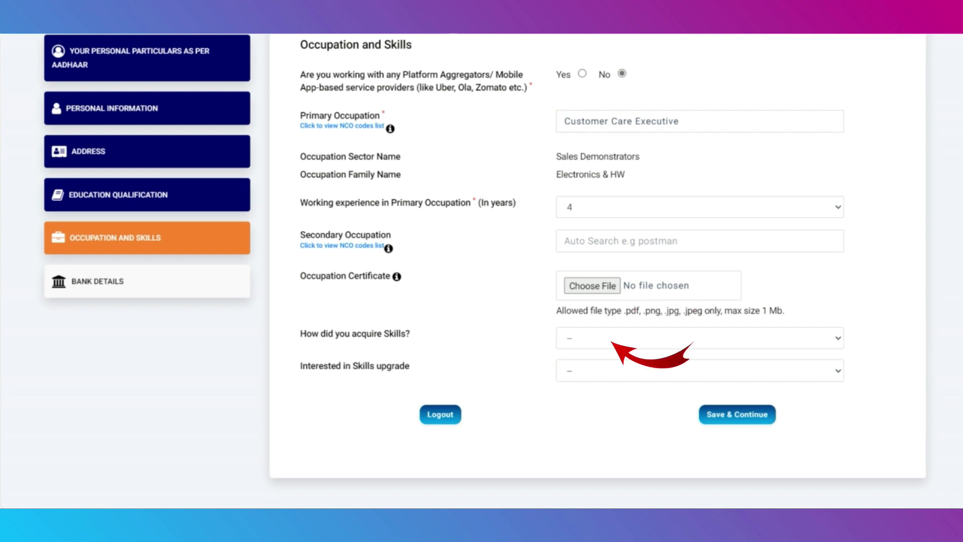
Save the occupation and skills, then confirm the Aadhaar-seeded bank account details to reach the preview.
left_click(726, 418)
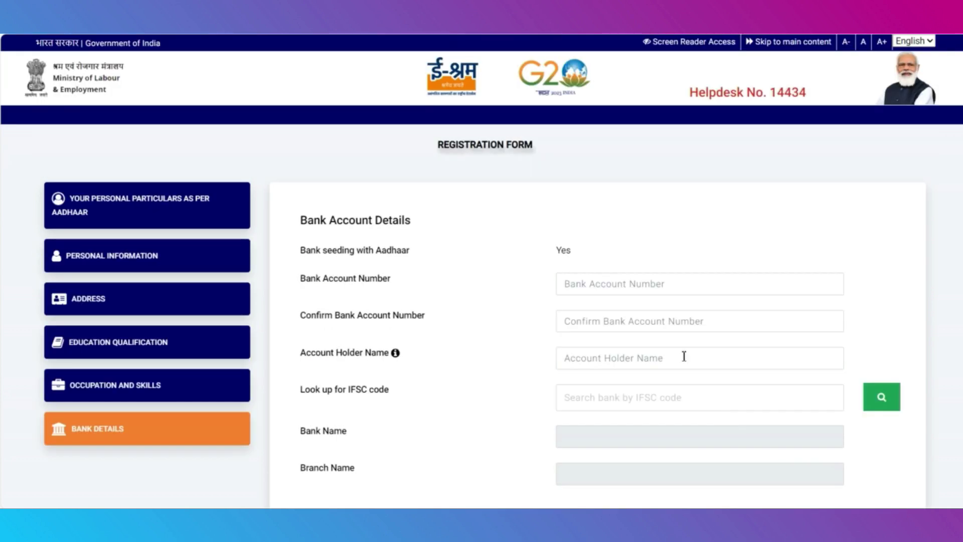
scroll(657, 178, "down", 2)
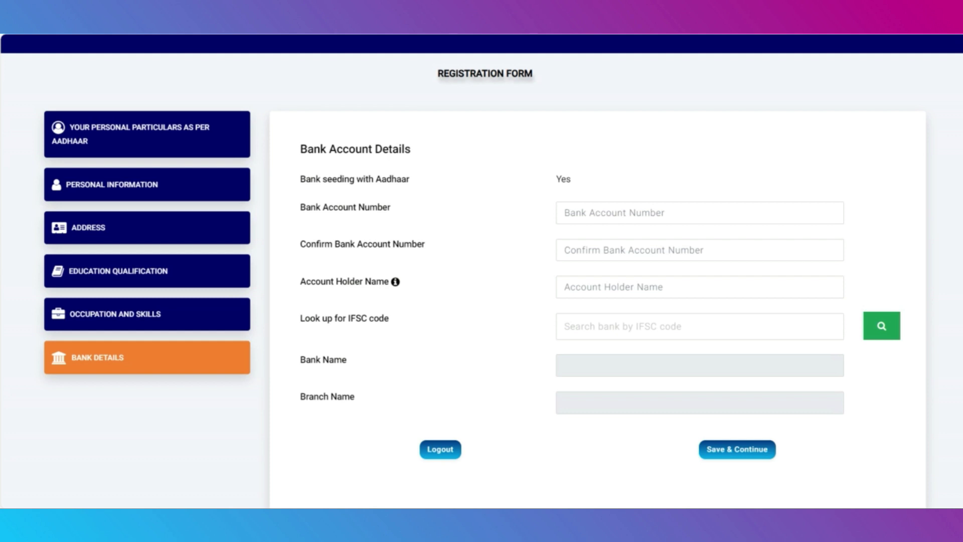
left_click(769, 452)
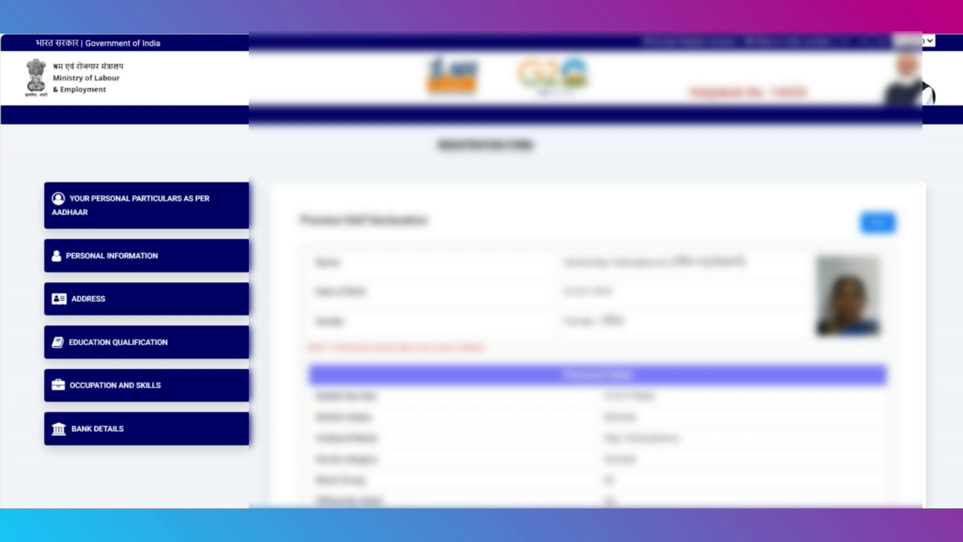
Review the registration preview, check the declaration is ticked, and submit the registration.
scroll(586, 271, "down", 4)
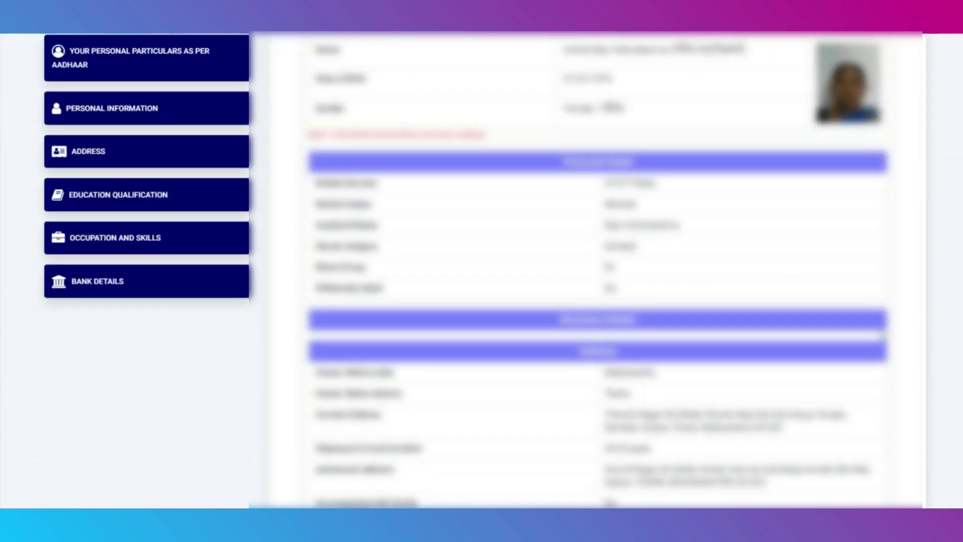
scroll(881, 335, "down", 2)
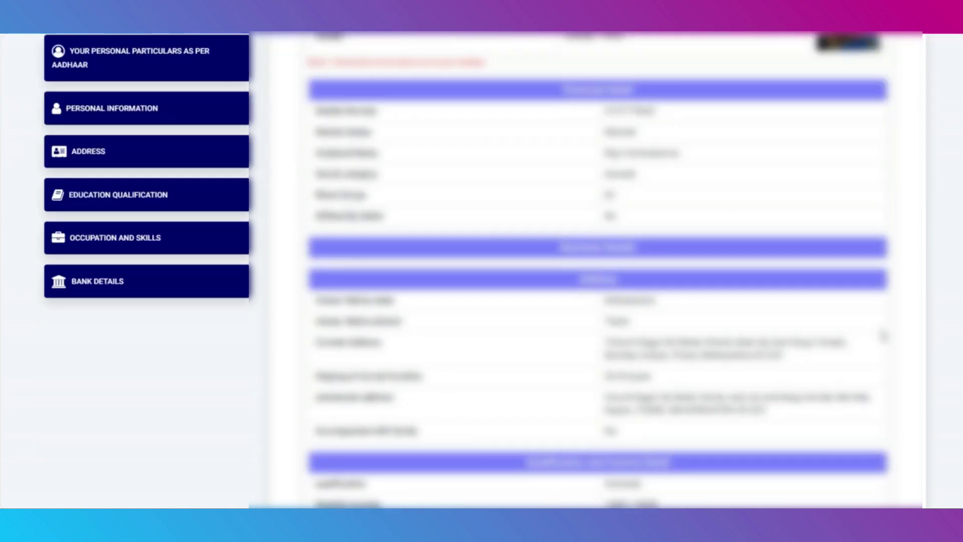
scroll(884, 335, "down", 10)
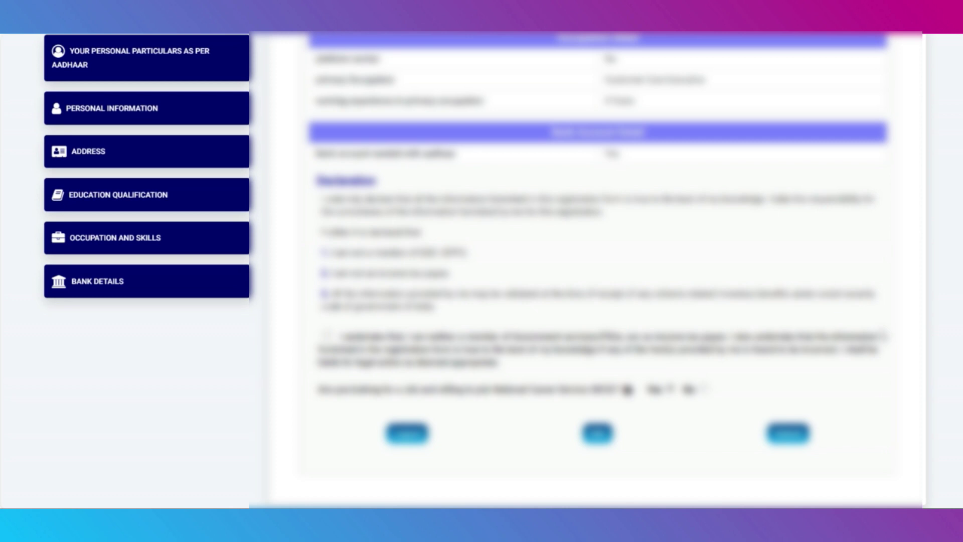
scroll(883, 335, "up", 15)
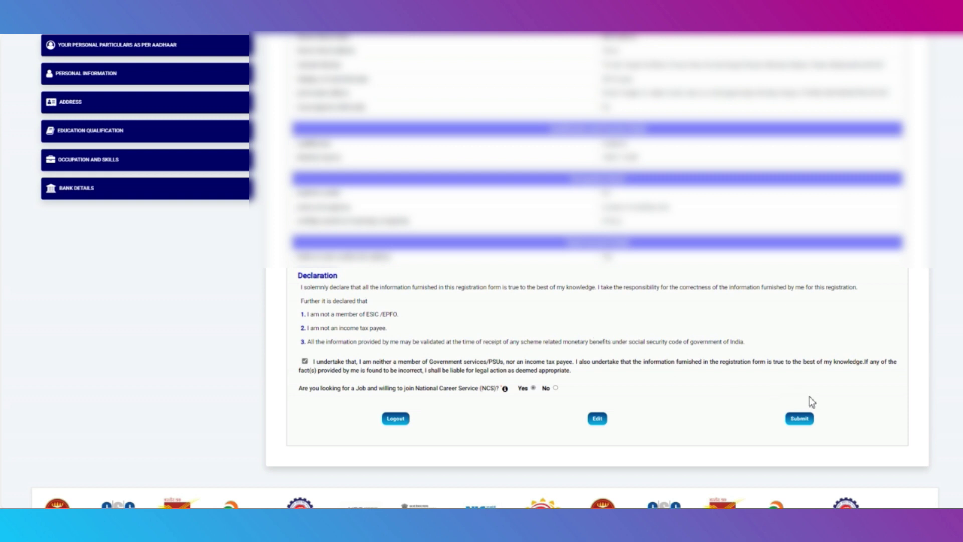
scroll(844, 433, "down", 3)
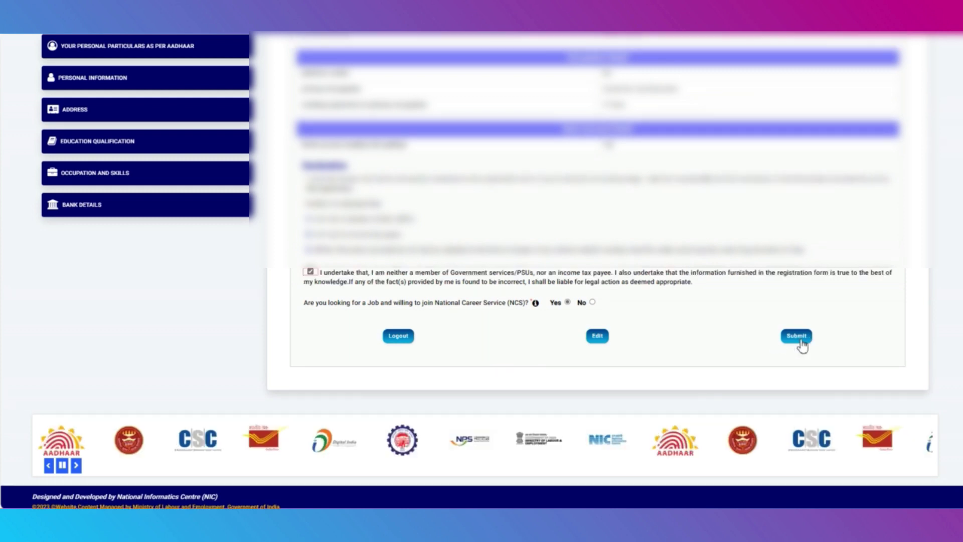
left_click(798, 337)
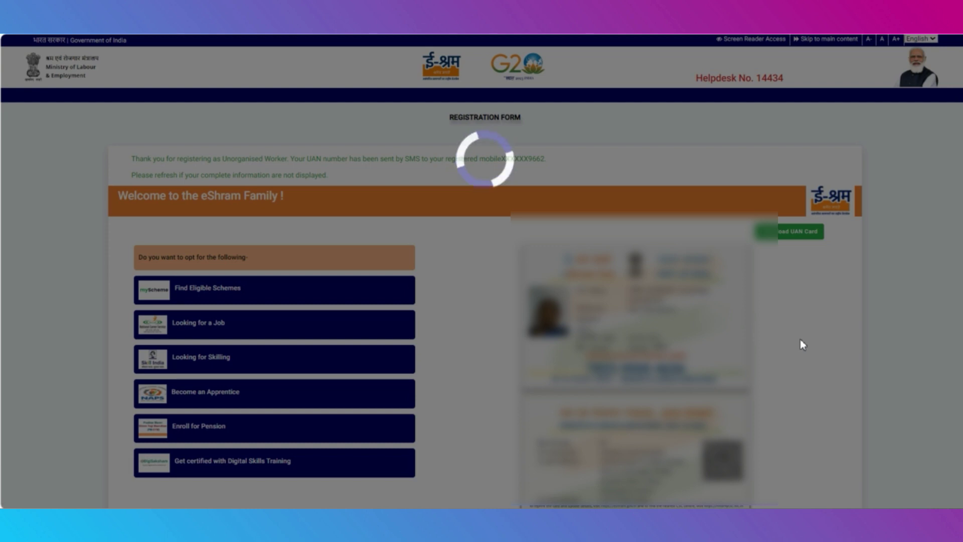
scroll(803, 345, "down", 3)
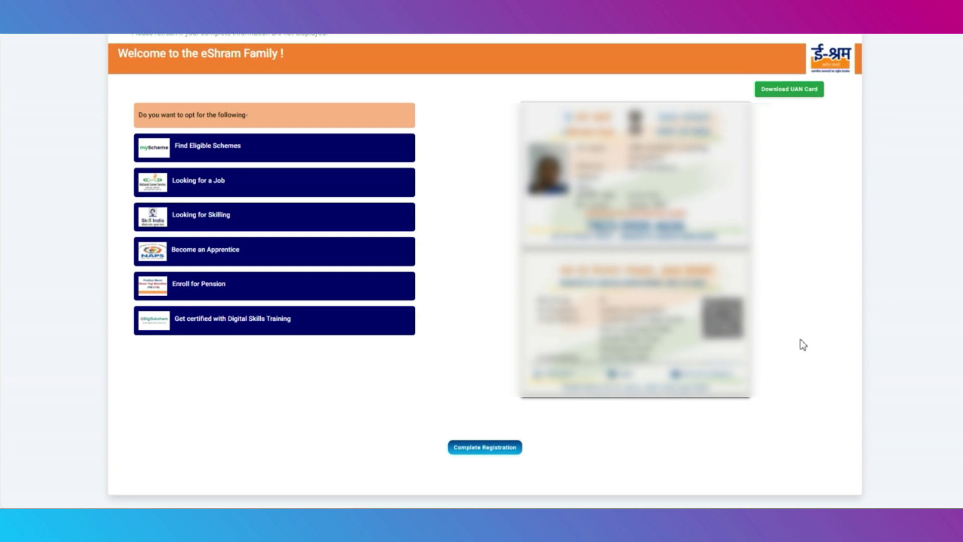
scroll(227, 137, "up", 2)
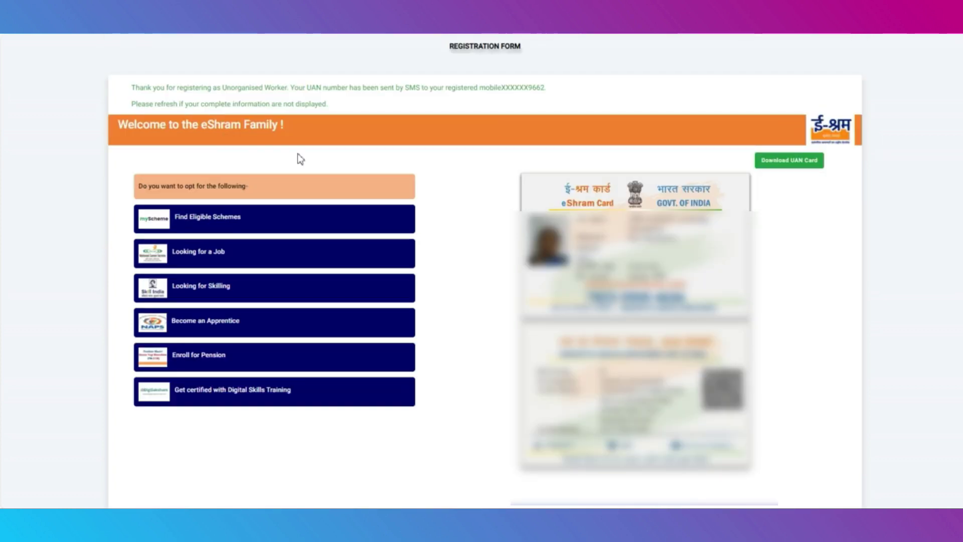